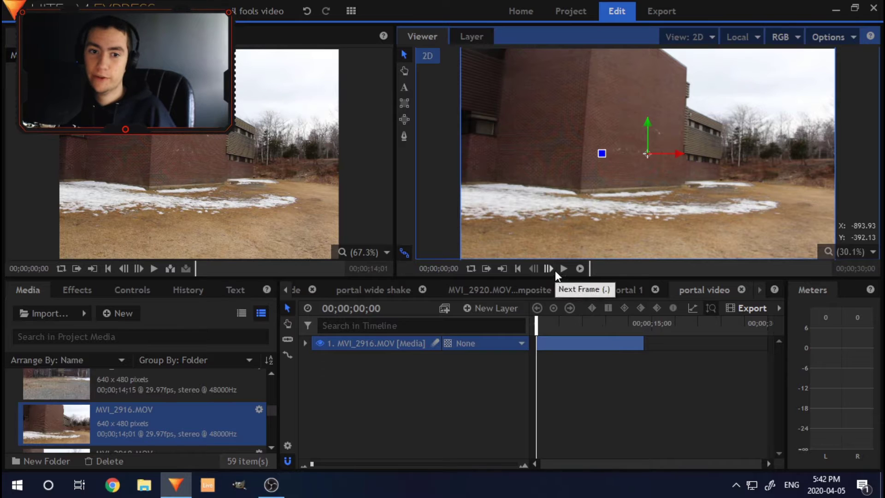
# Step: Preview the MVI_2916.MOV clip and place MVI_2918.MOV as a layer above it on the portal video timeline
pyautogui.click(559, 268)
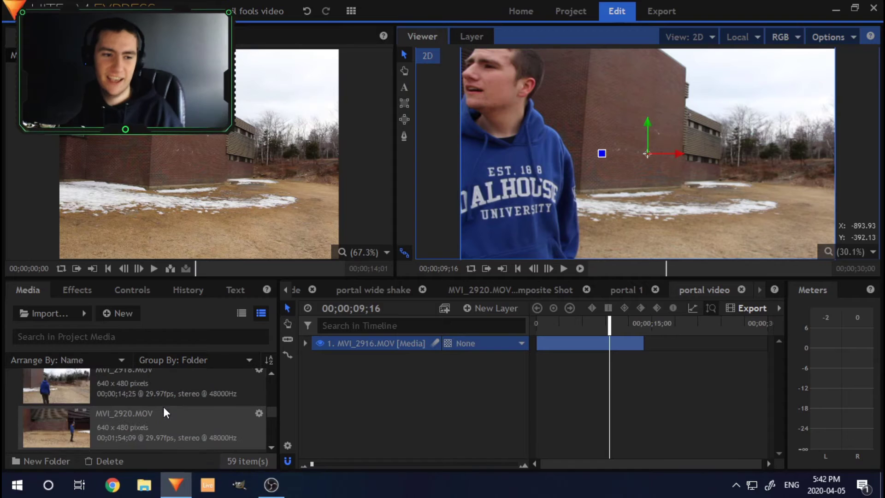
pyautogui.moveTo(120, 392); pyautogui.dragTo(338, 353)
pyautogui.moveTo(832, 269); pyautogui.dragTo(843, 281)
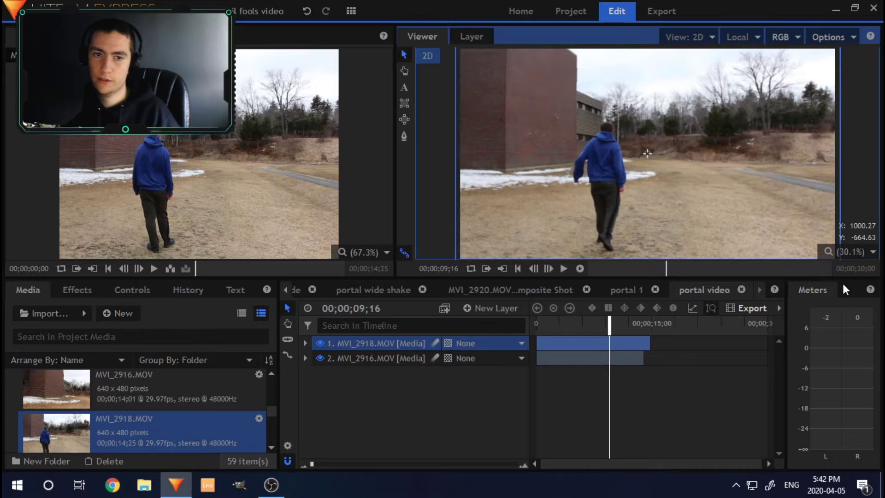
# Step: Play back the MVI_2918.MOV layer from near its start and undo adding it to the timeline
pyautogui.press('space')
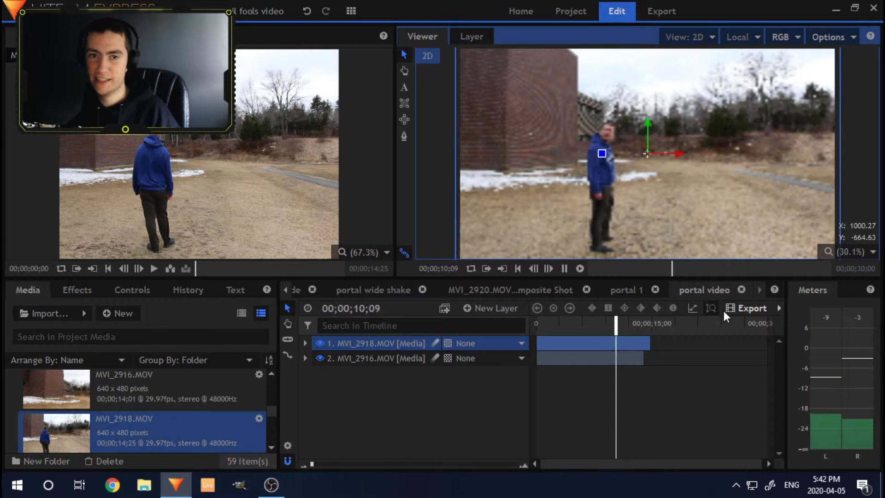
pyautogui.click(617, 329)
pyautogui.click(549, 323)
pyautogui.press('space')
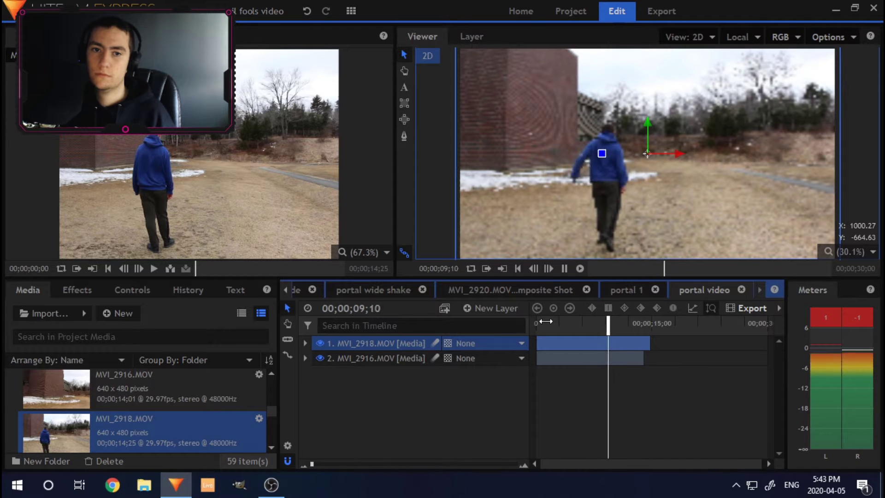
pyautogui.press('space')
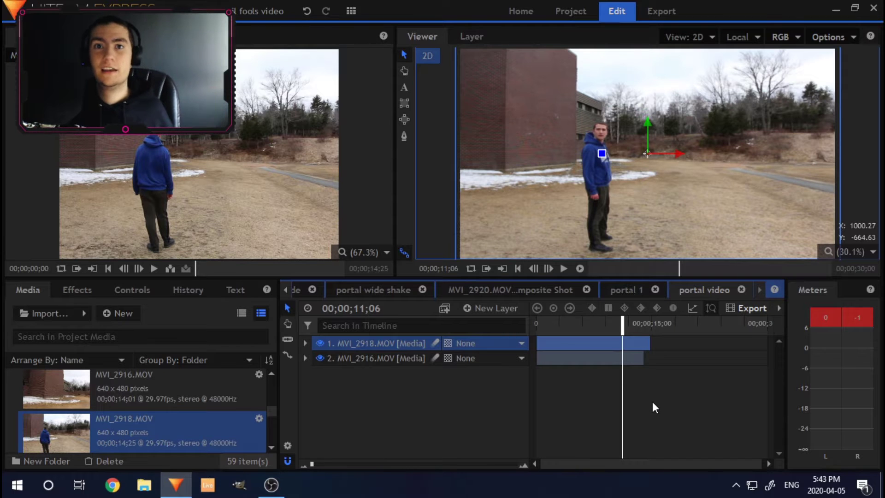
pyautogui.hotkey('ctrl', 'z')
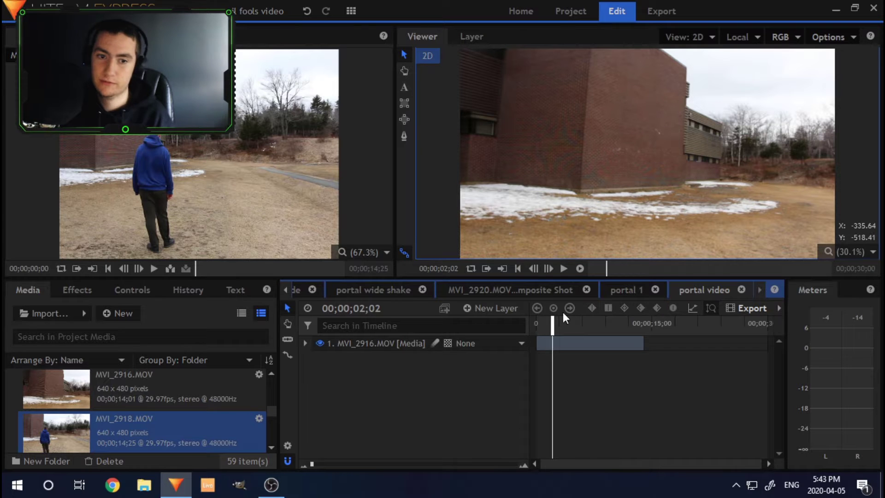
# Step: Play the MVI_2916.MOV clip until the arm is raised and duplicate its layer
pyautogui.click(562, 272)
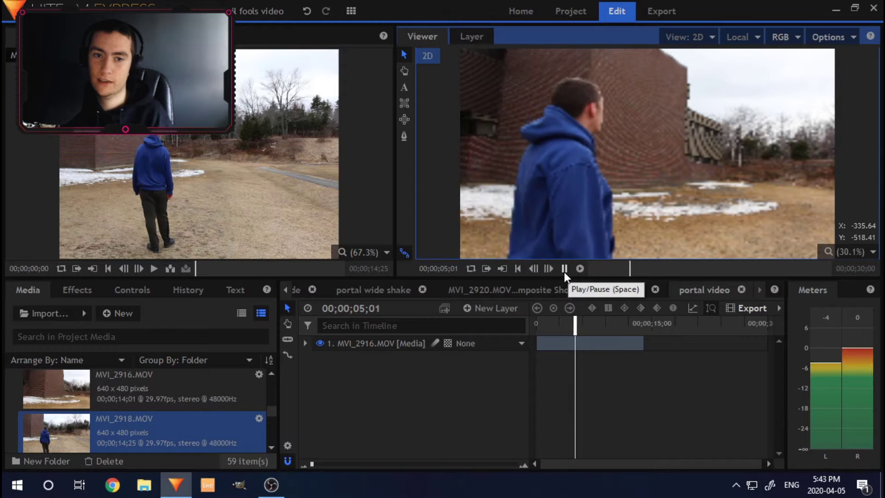
pyautogui.click(565, 271)
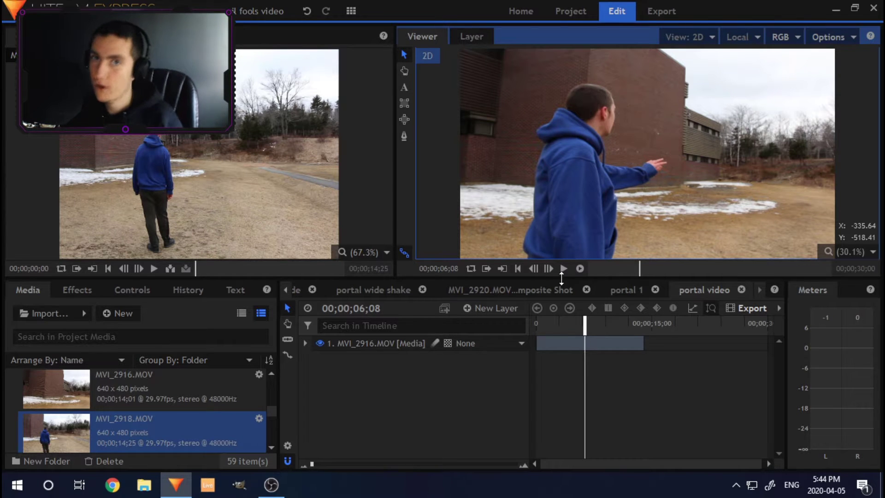
pyautogui.rightClick(386, 343)
pyautogui.click(438, 190)
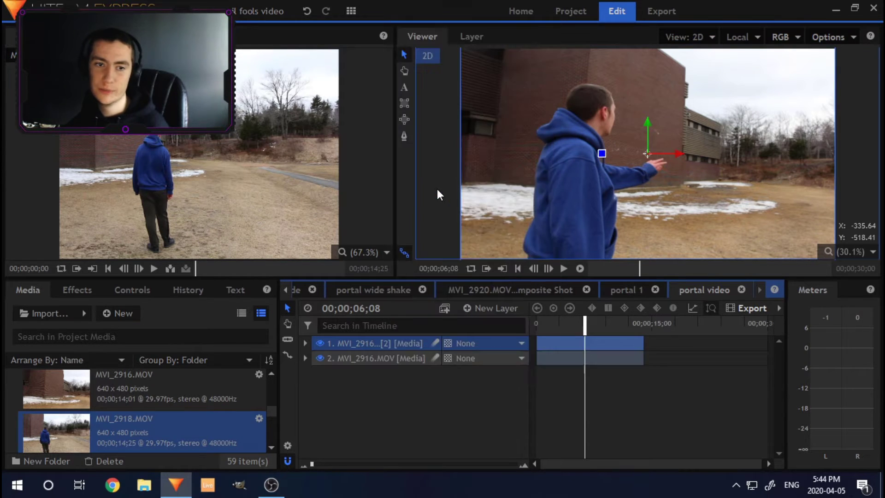
# Step: At 00;00;05;11, start a freehand mask on the duplicated MVI_2916.MOV layer, tracing points around the visible forearm and hand
pyautogui.press('Home')
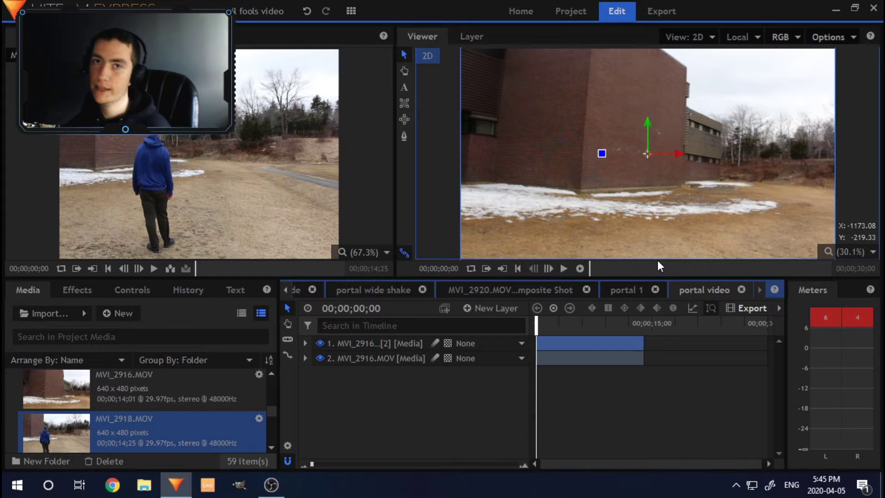
pyautogui.click(402, 135)
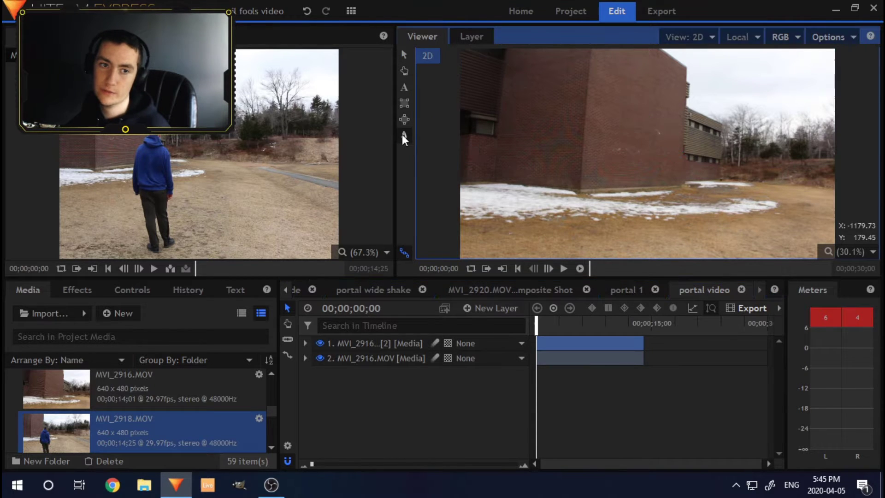
pyautogui.click(305, 343)
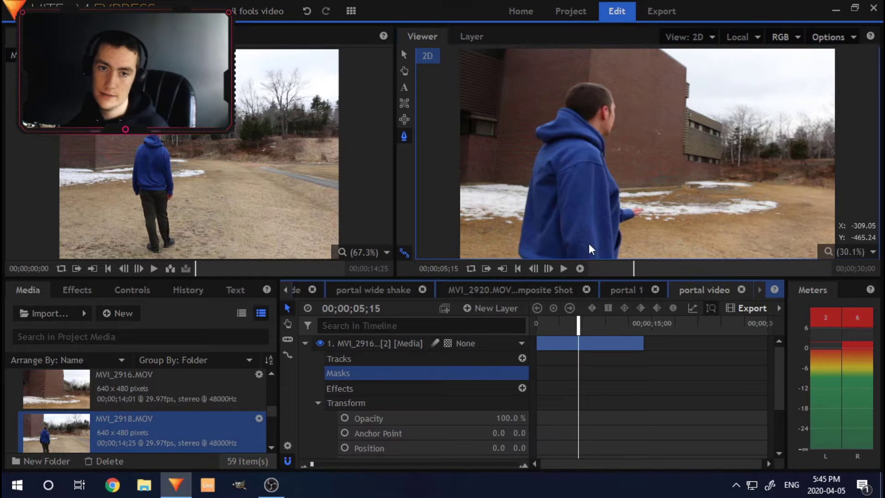
pyautogui.click(535, 266)
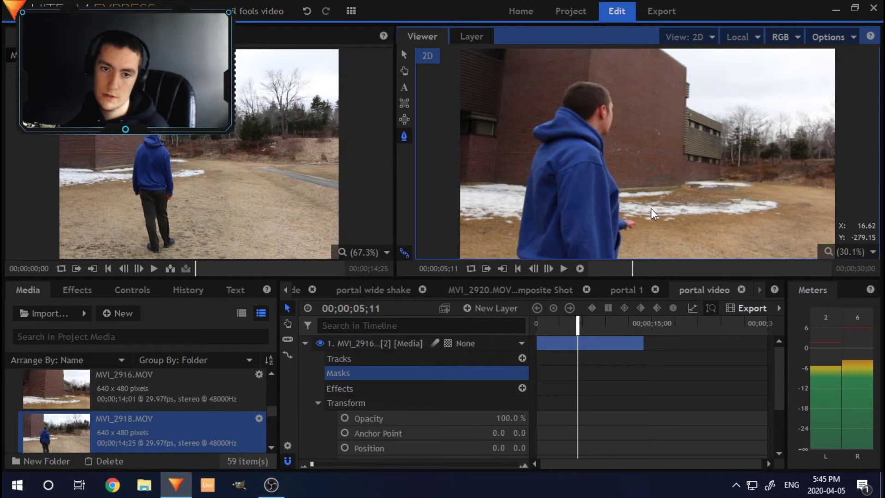
pyautogui.scroll(5, 577, 152)
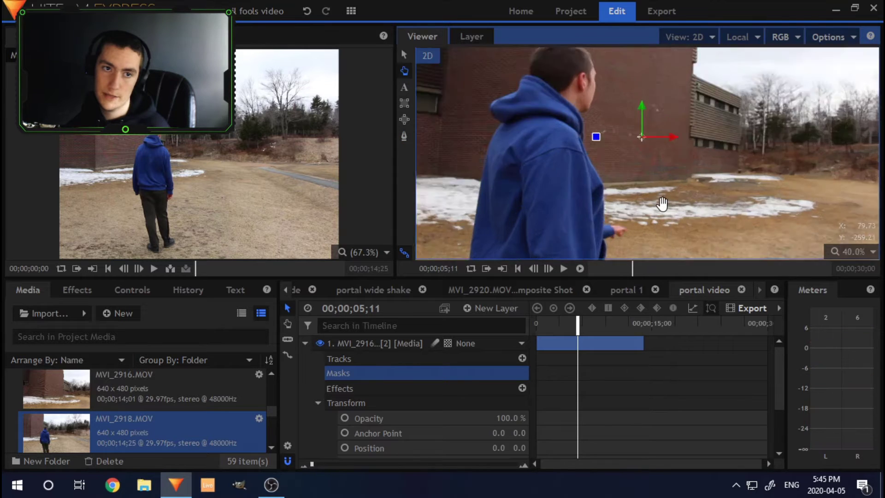
pyautogui.click(565, 148)
pyautogui.scroll(2, 570, 151)
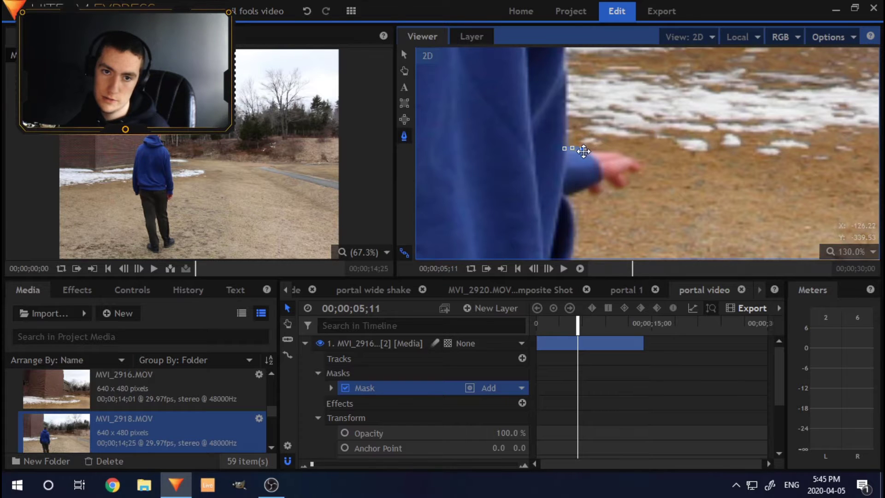
pyautogui.moveTo(610, 152)
pyautogui.mouseDown()
pyautogui.moveTo(631, 156)
pyautogui.moveTo(638, 173)
pyautogui.moveTo(626, 174)
pyautogui.moveTo(630, 185)
pyautogui.moveTo(602, 182)
pyautogui.moveTo(602, 190)
pyautogui.mouseUp()
pyautogui.click(586, 189)
pyautogui.click(567, 198)
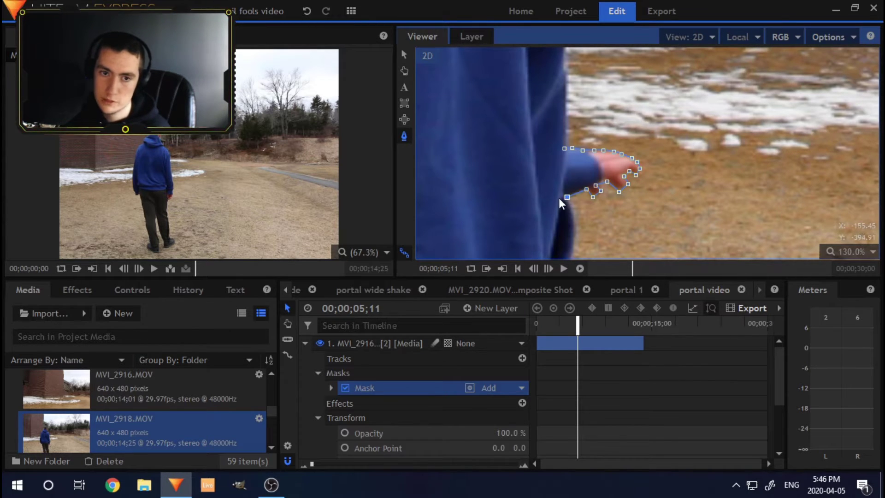
# Step: Continue the mask path loosely through the hoodie and close it at its starting point above the forearm
pyautogui.click(532, 213)
pyautogui.click(496, 217)
pyautogui.click(482, 191)
pyautogui.click(475, 136)
pyautogui.click(541, 134)
pyautogui.click(563, 147)
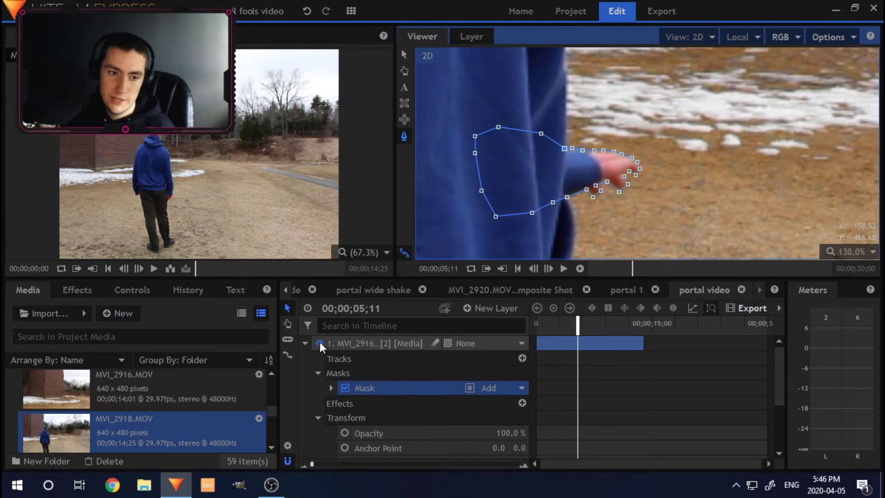
# Step: Hide the lower MVI_2916.MOV layer to inspect the masked arm and make the layer visible again
pyautogui.scroll(-3, 317, 378)
pyautogui.scroll(-1, 316, 393)
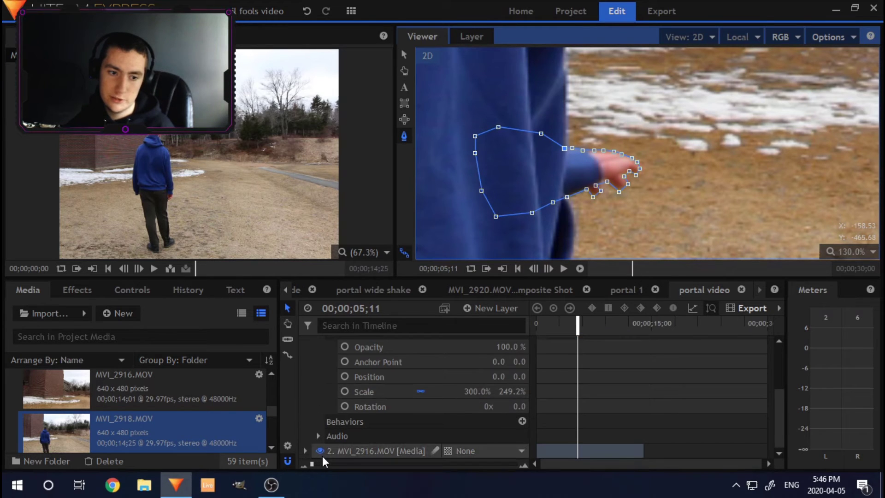
pyautogui.click(323, 450)
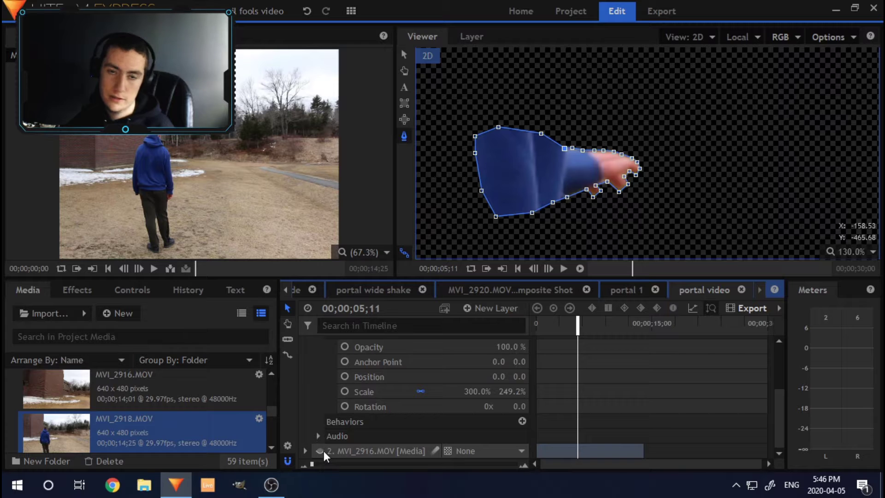
pyautogui.click(332, 451)
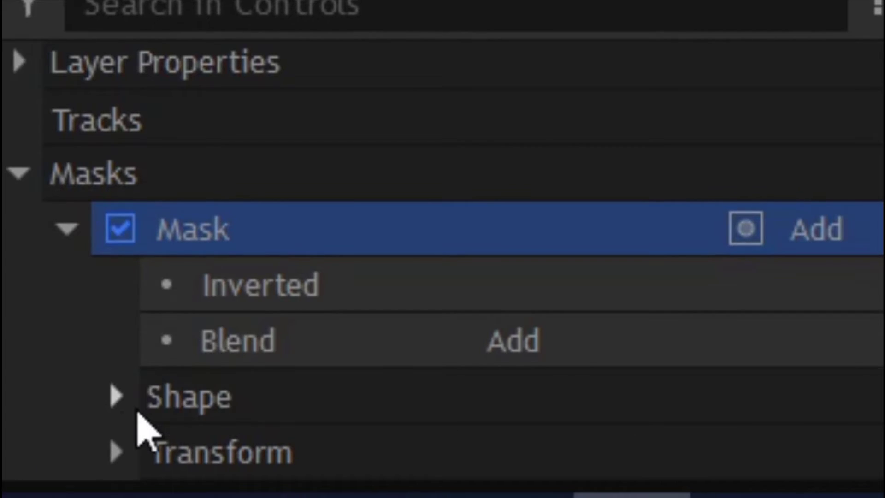
# Step: Enable keyframing for the mask's Path property at 00;00;05;11
pyautogui.click(116, 451)
pyautogui.scroll(-3, 93, 322)
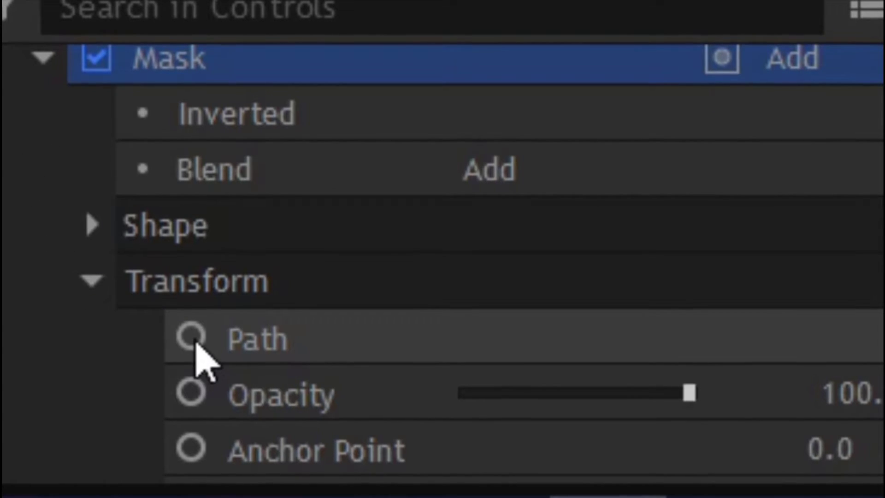
pyautogui.click(194, 338)
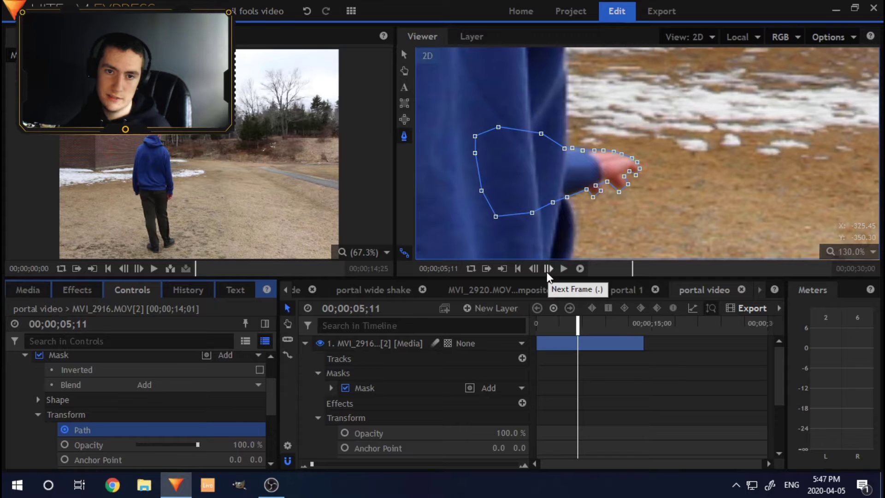
# Step: Try moving one upper mask point far above the forearm at 00;00;05;12, play it back, and undo the move
pyautogui.click(548, 272)
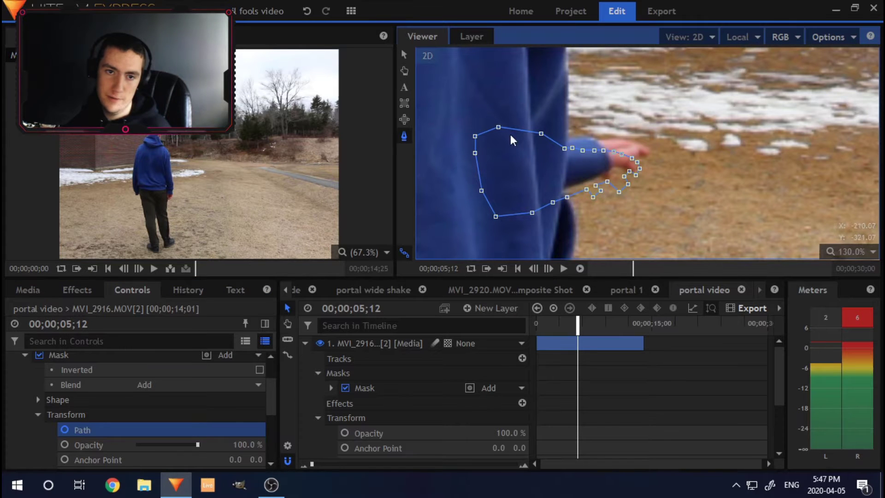
pyautogui.moveTo(564, 148); pyautogui.dragTo(586, 74)
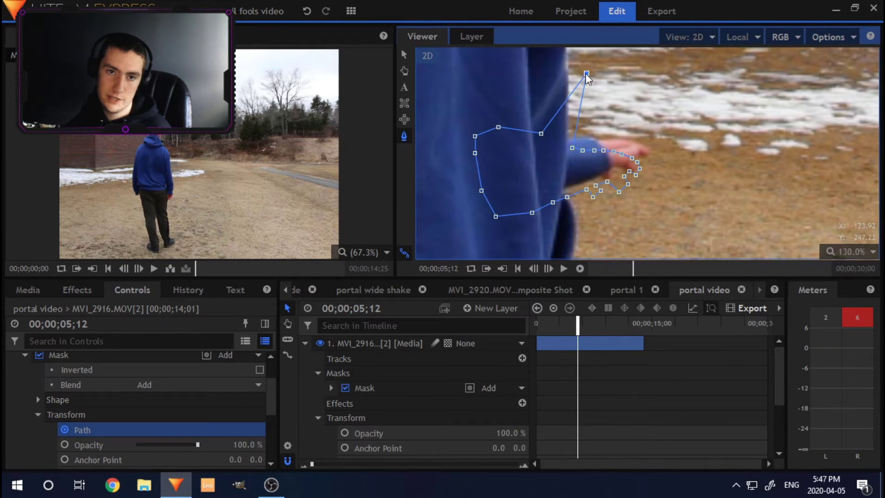
pyautogui.moveTo(578, 323); pyautogui.dragTo(564, 323)
pyautogui.press('space')
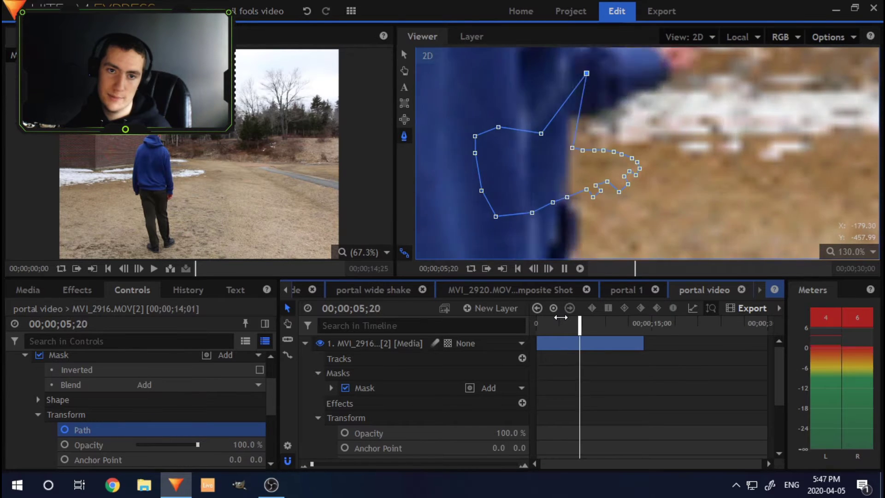
pyautogui.press('space')
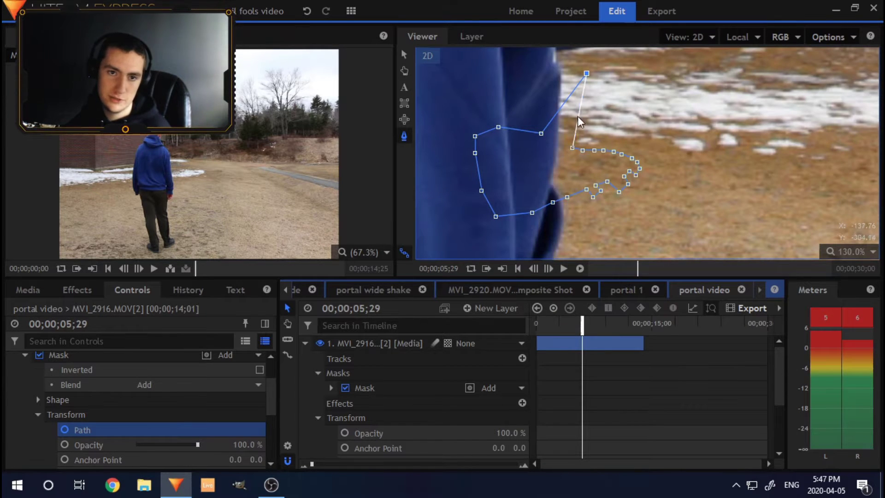
pyautogui.hotkey('ctrl', 'z')
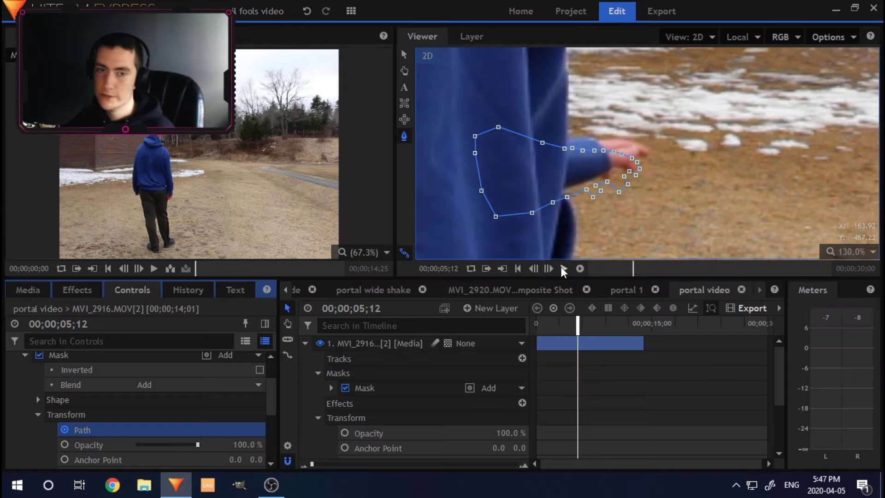
# Step: Add an extra point on the mask's lower edge inside the hoodie and delete it
pyautogui.click(512, 213)
pyautogui.moveTo(515, 217); pyautogui.dragTo(520, 217)
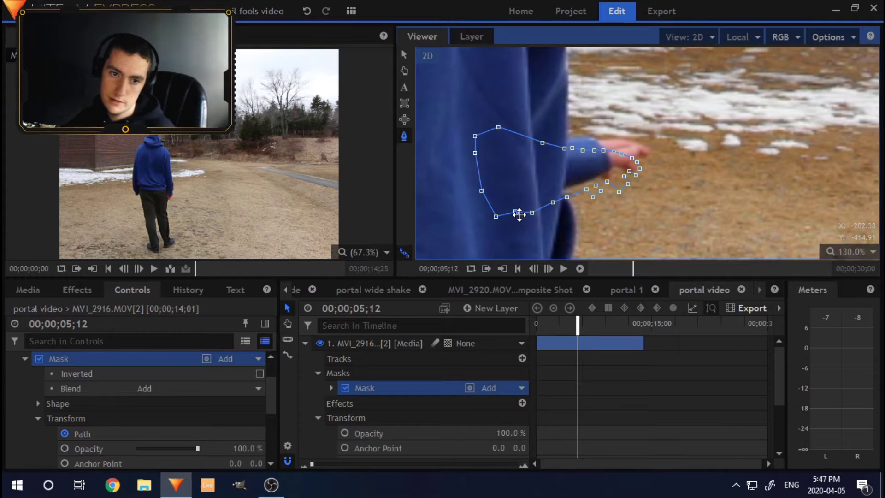
pyautogui.rightClick(519, 214)
pyautogui.click(573, 310)
# Step: At 00;00;05;20, move the mask's upper points up to follow the raised forearm and play back the path animation
pyautogui.press('Right')
pyautogui.press('Right')
pyautogui.press('Right')
pyautogui.press('Right')
pyautogui.press('Right')
pyautogui.press('Right')
pyautogui.press('Right')
pyautogui.press('Right')
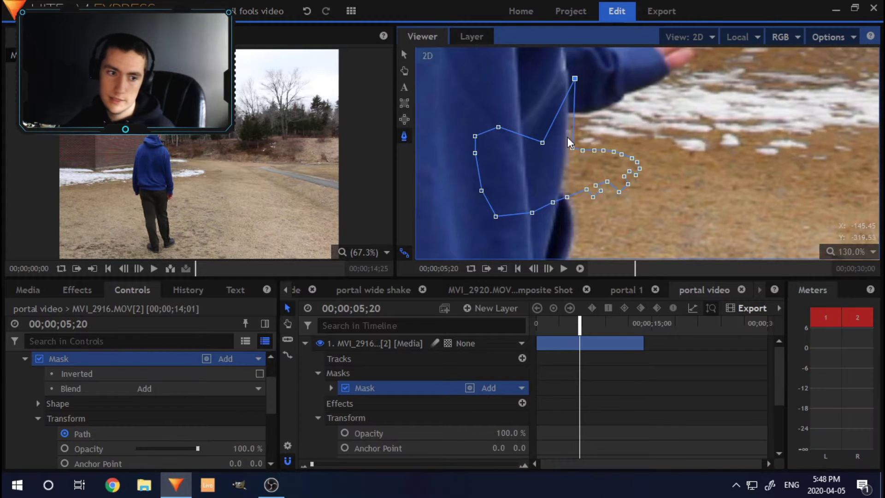
pyautogui.moveTo(572, 147); pyautogui.dragTo(605, 82)
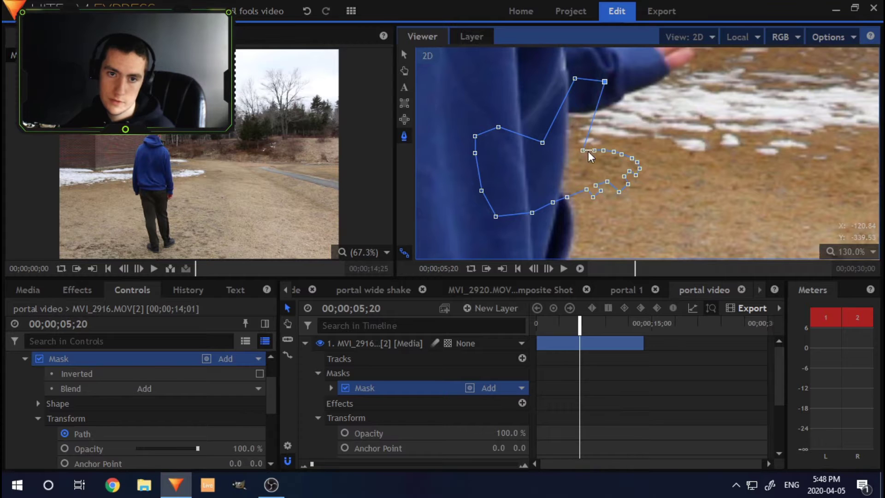
pyautogui.moveTo(583, 149); pyautogui.dragTo(643, 70)
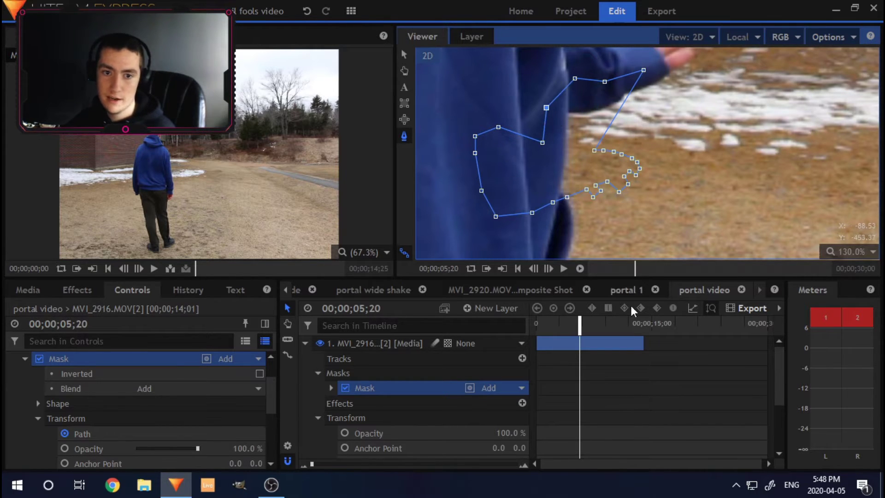
pyautogui.moveTo(580, 322); pyautogui.dragTo(571, 319)
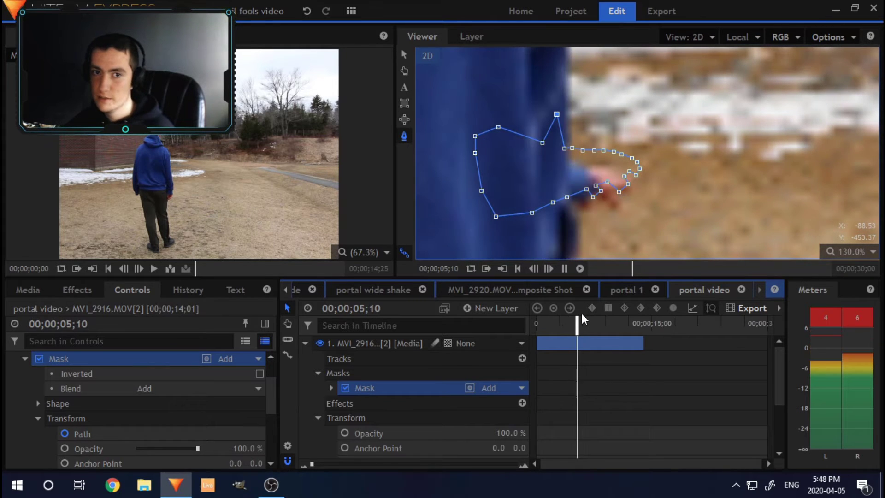
pyautogui.press('space')
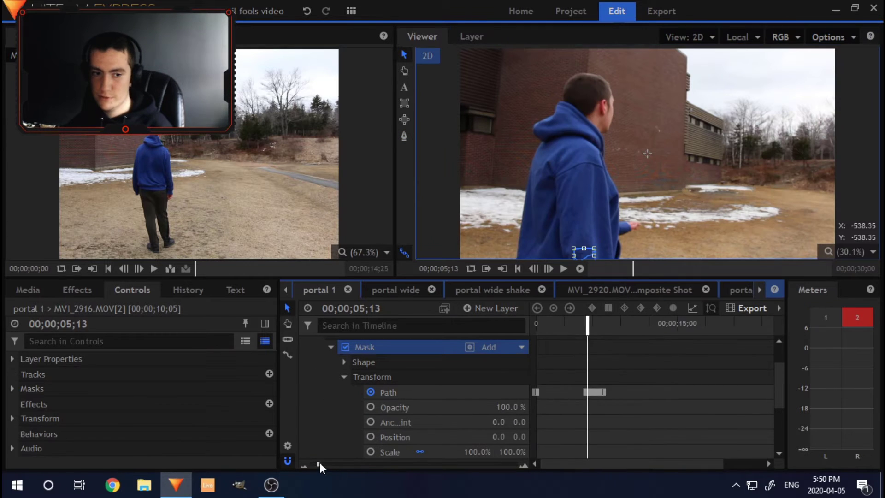
# Step: Step between frames 00;00;05;13 and 00;00;05;14 to compare the mask's position at the neighbouring Path keyframes
pyautogui.moveTo(319, 463); pyautogui.dragTo(331, 458)
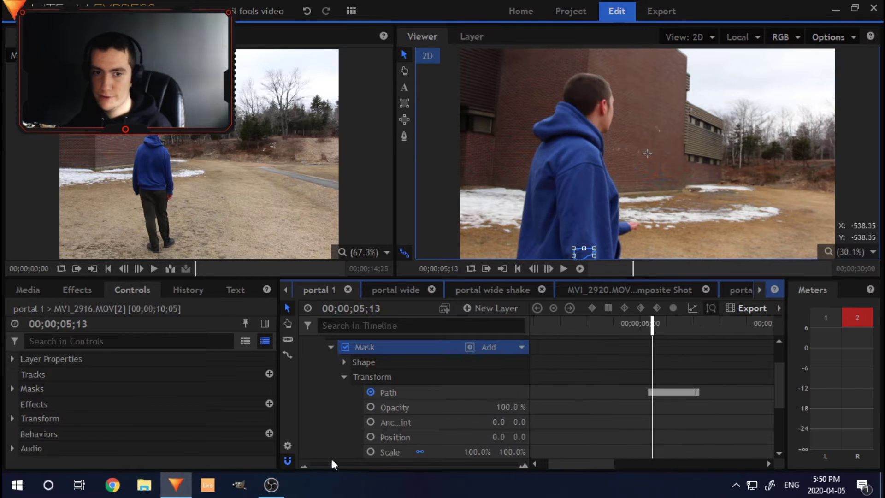
pyautogui.click(549, 267)
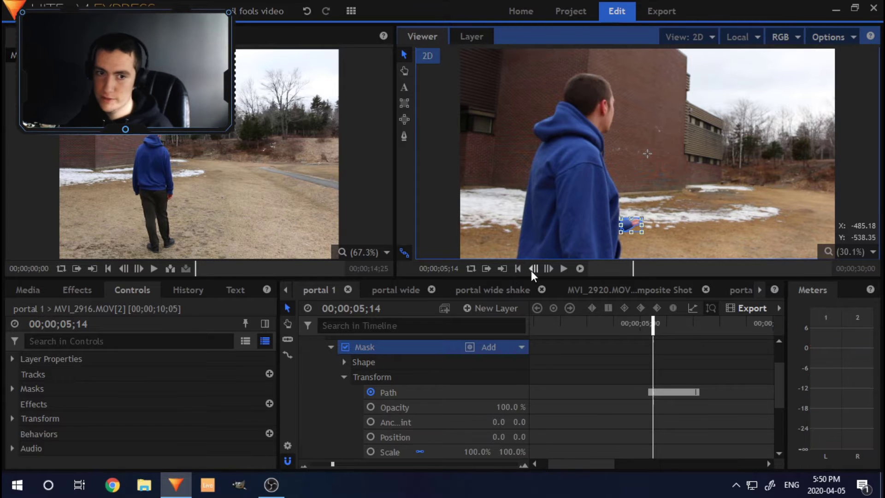
pyautogui.click(534, 267)
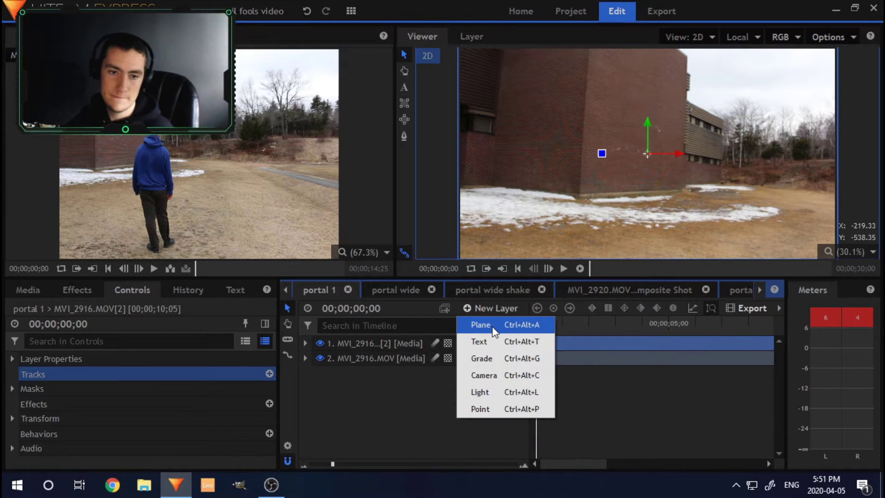
# Step: Create a black 1920 × 1080 plane layer named portal and hide it
pyautogui.click(492, 325)
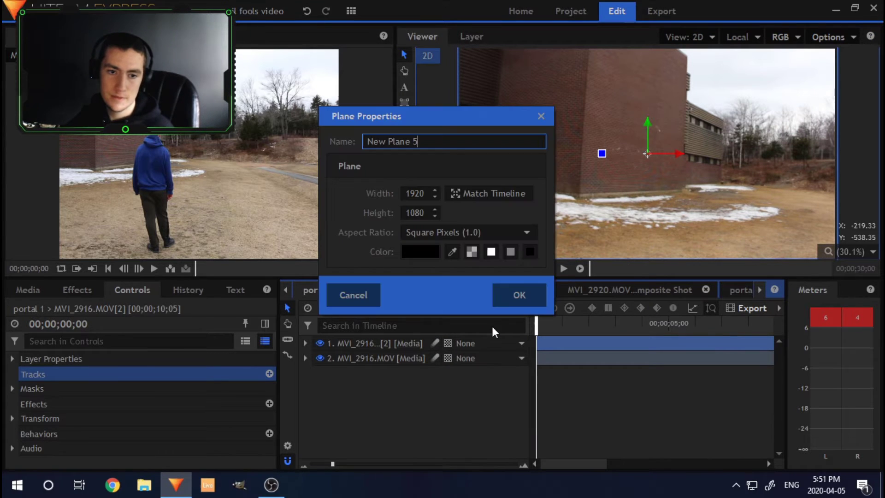
pyautogui.click(515, 294)
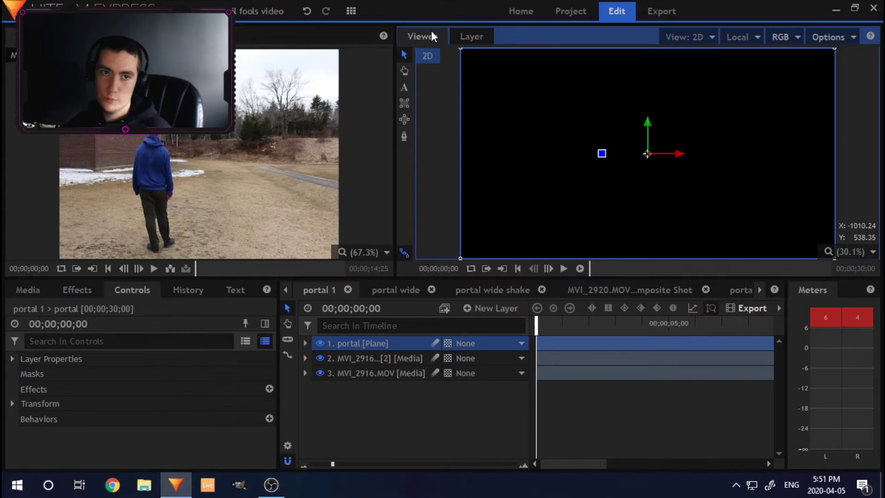
pyautogui.click(320, 343)
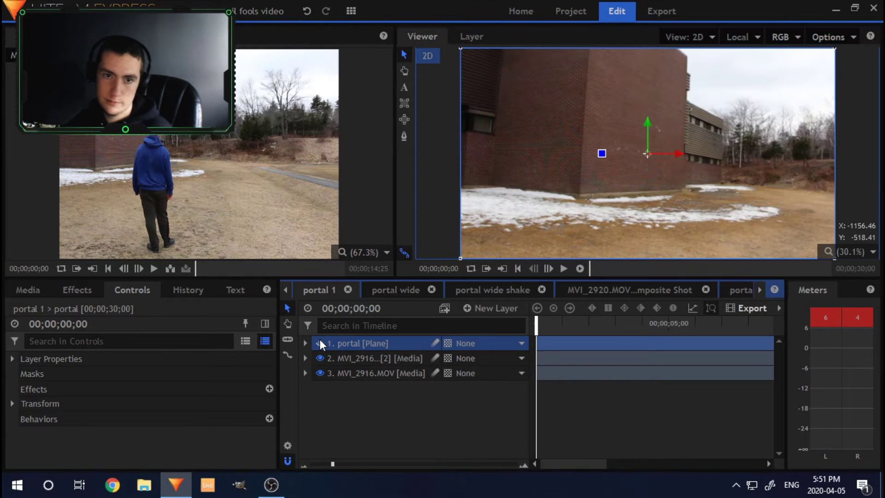
pyautogui.click(320, 343)
pyautogui.click(320, 343)
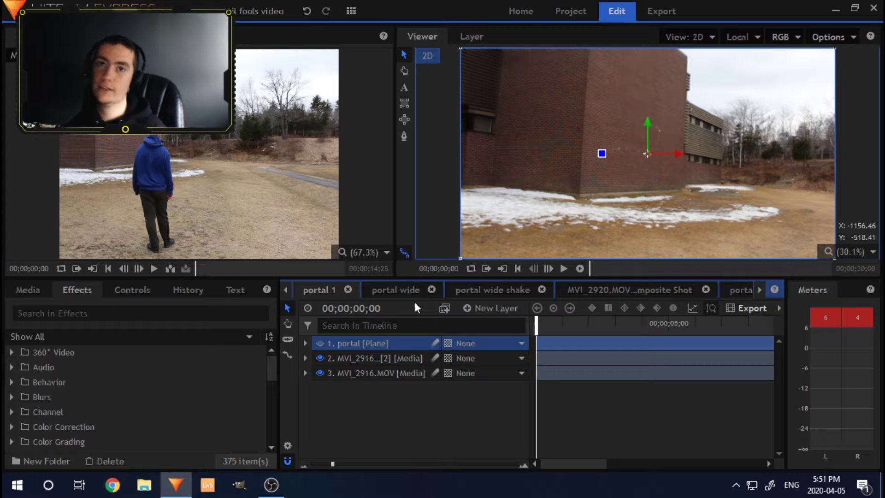
# Step: Find the Dimension Rift effect by searching for "dim", apply it to the portal plane and make the layer visible again
pyautogui.click(67, 306)
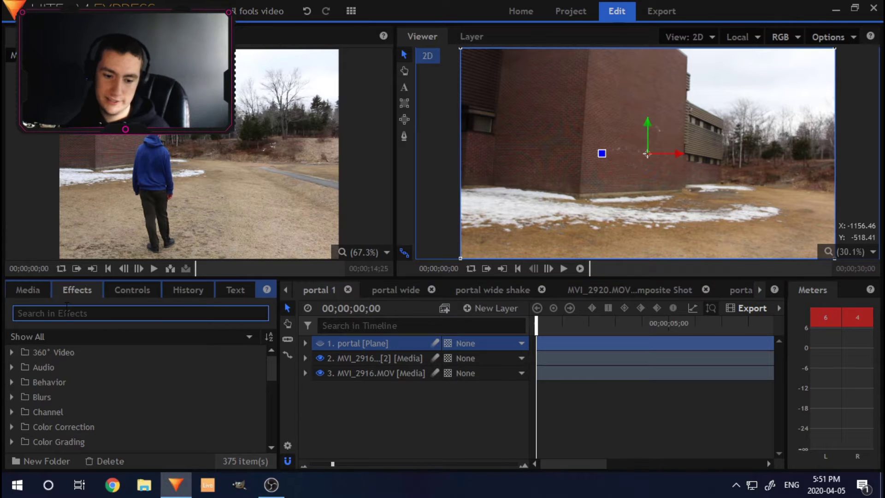
pyautogui.write('d')
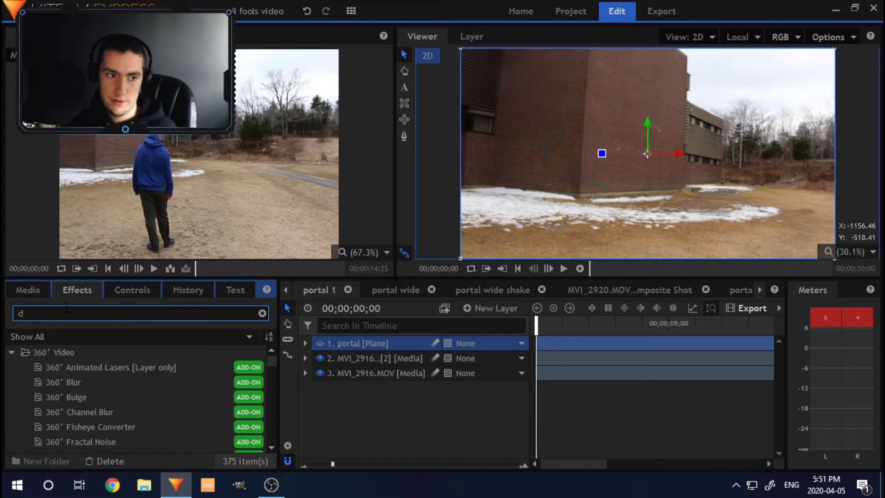
pyautogui.write('im')
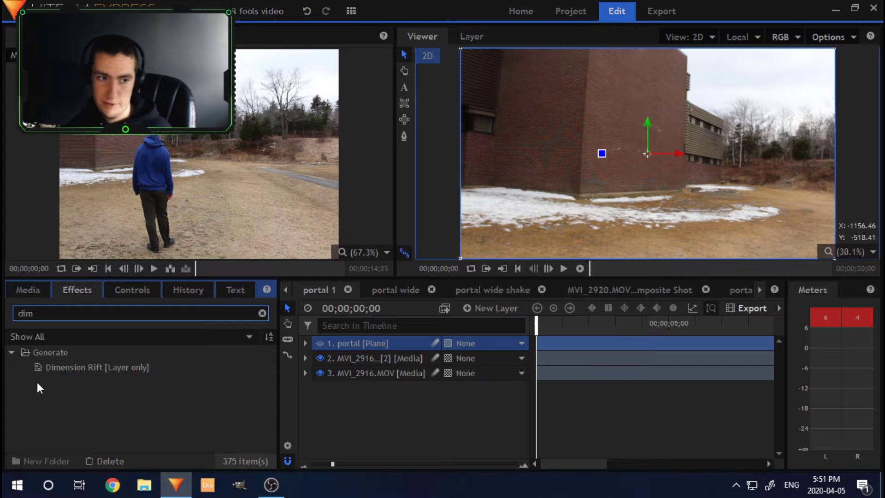
pyautogui.moveTo(44, 367); pyautogui.dragTo(170, 431)
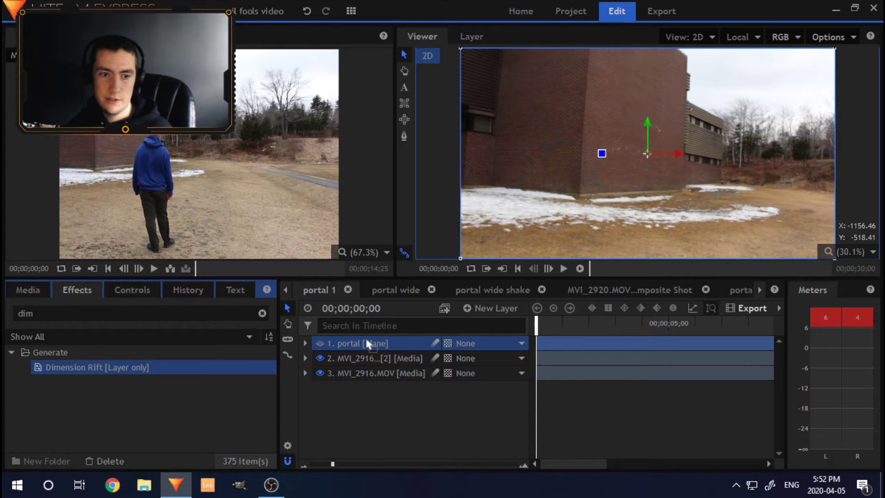
pyautogui.moveTo(369, 344); pyautogui.dragTo(361, 343)
pyautogui.click(320, 343)
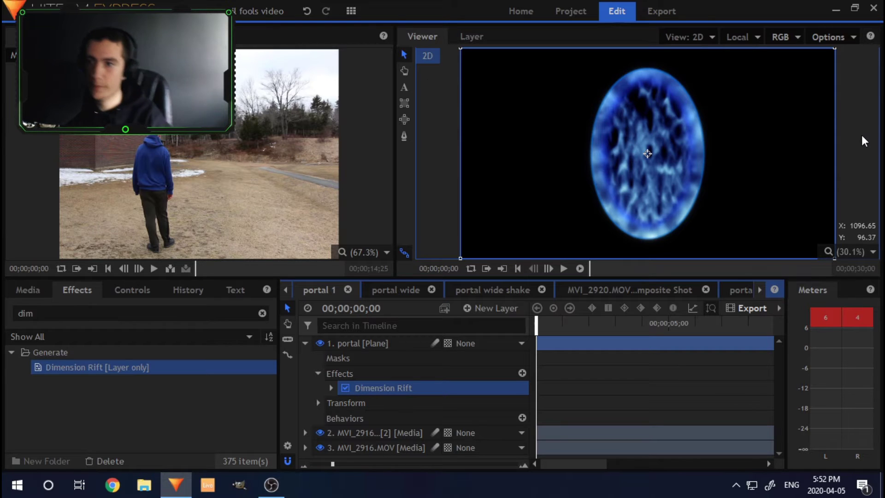
# Step: Convert the portal layer to a 3D plane and add a camera to the composite shot
pyautogui.click(448, 344)
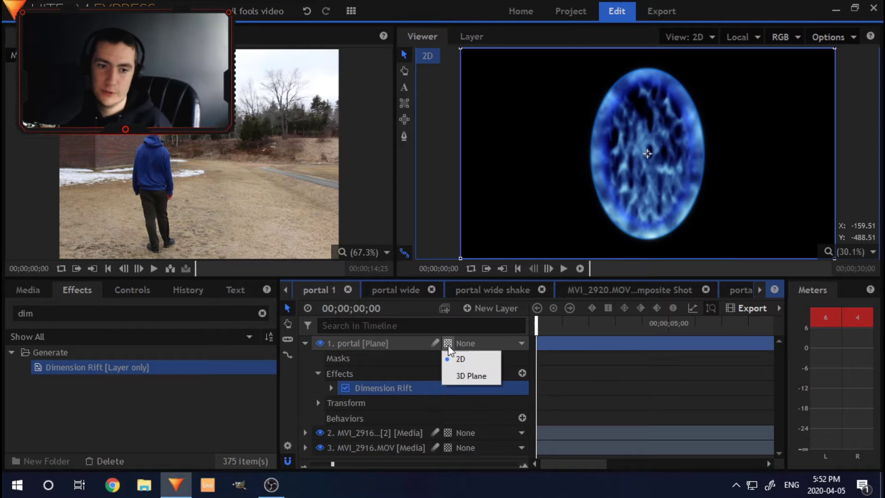
pyautogui.click(482, 375)
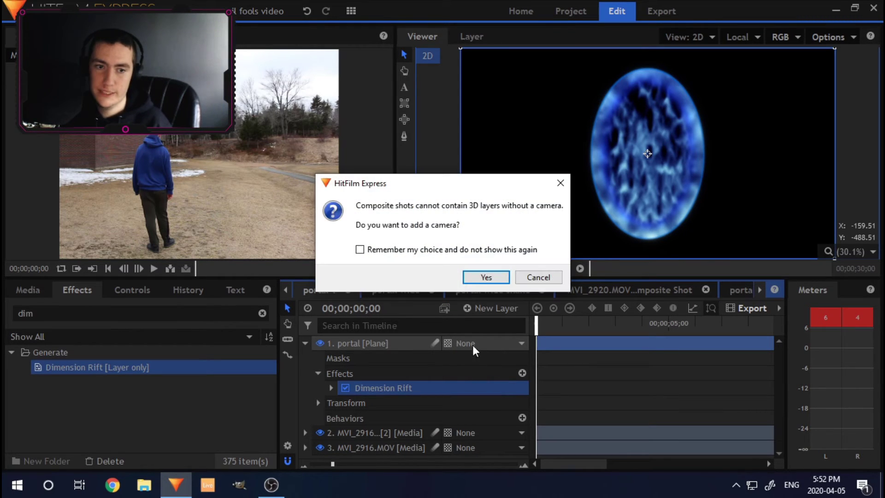
pyautogui.click(480, 279)
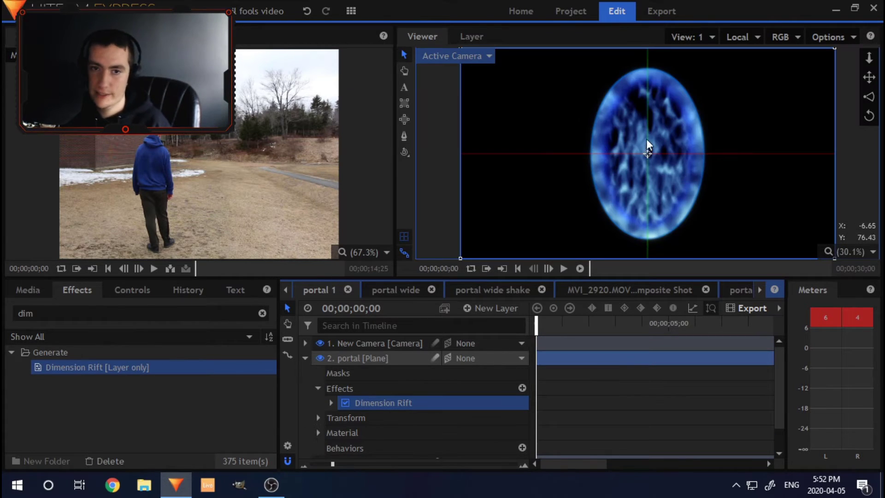
# Step: Try rotating the portal plane about its X, Y and Z axes and undo the rotations
pyautogui.click(318, 418)
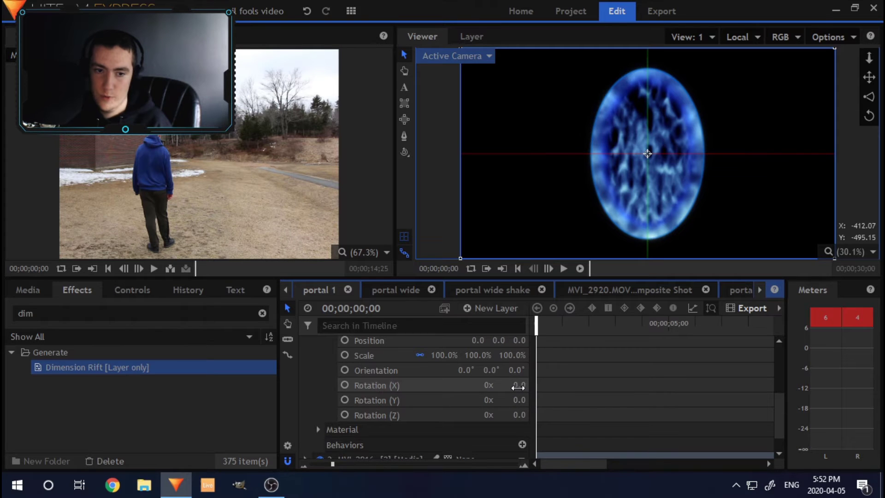
pyautogui.moveTo(519, 385); pyautogui.dragTo(509, 415)
pyautogui.hotkey('ctrl', 'z')
pyautogui.hotkey('ctrl', 'z')
pyautogui.hotkey('ctrl', 'z')
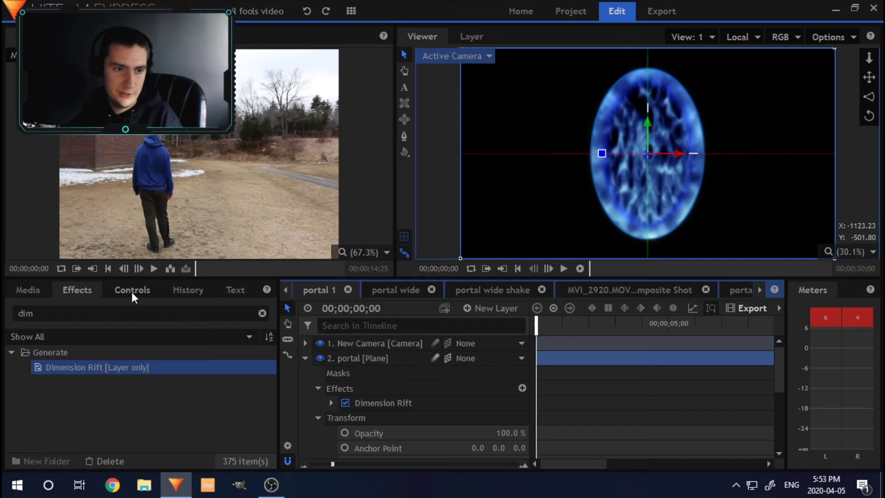
# Step: Set the Dimension Rift effect's Wall Image to the 4. MVI_2916.MOV layer
pyautogui.click(132, 292)
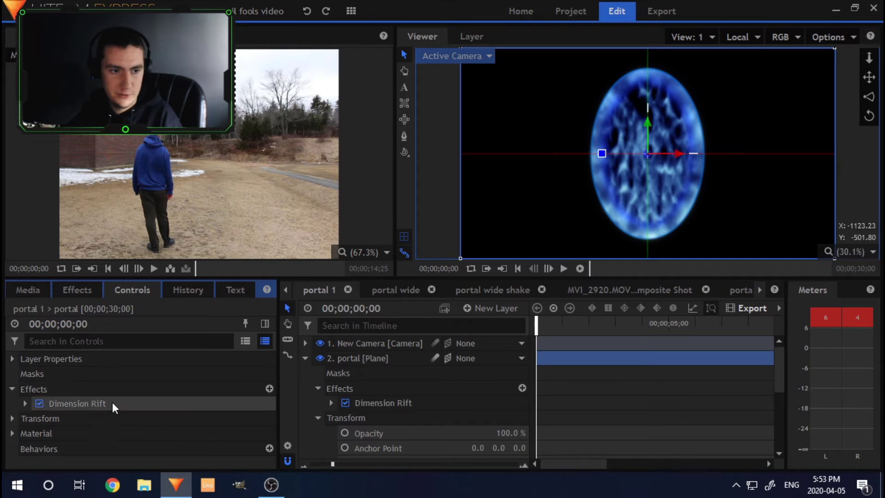
pyautogui.click(68, 402)
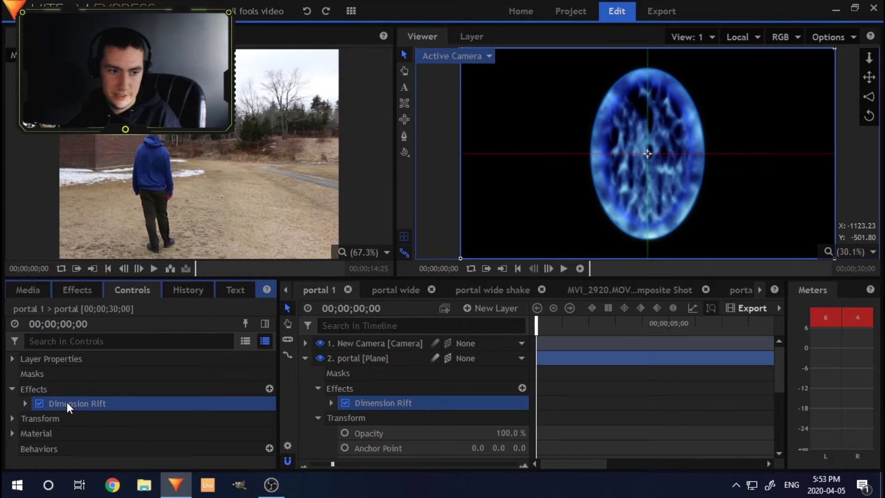
pyautogui.click(25, 403)
pyautogui.scroll(-5, 68, 426)
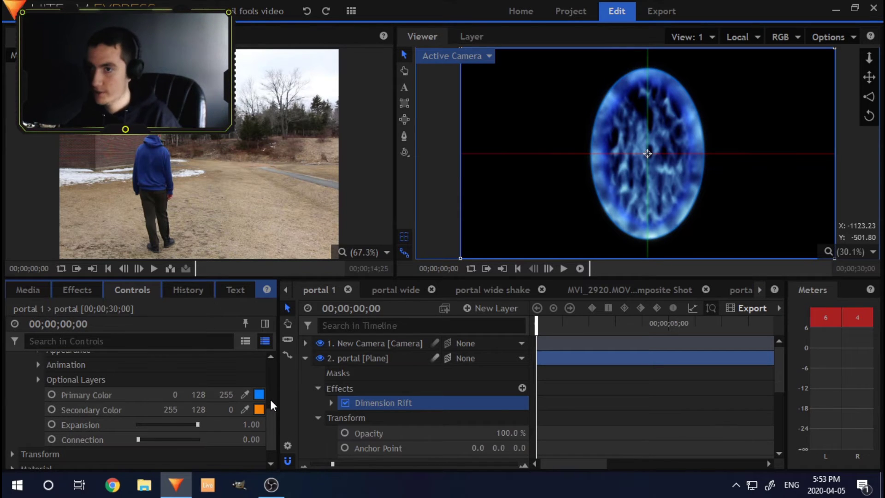
pyautogui.scroll(5, 270, 397)
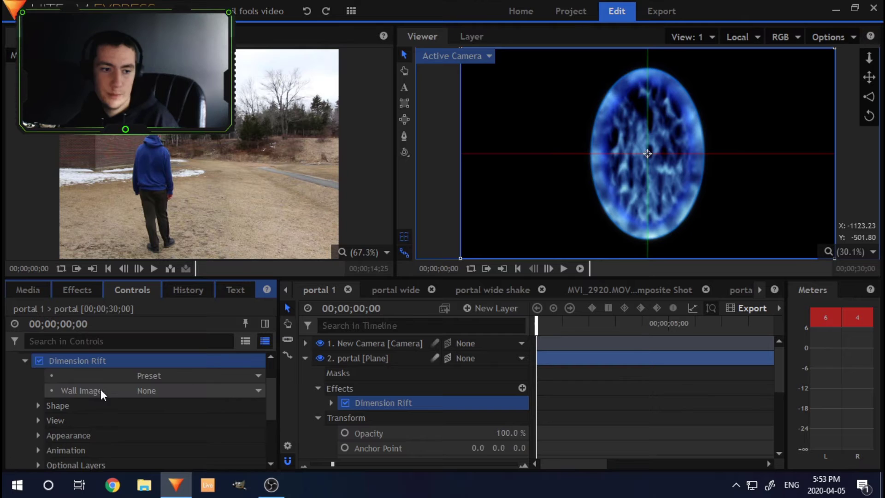
pyautogui.click(220, 392)
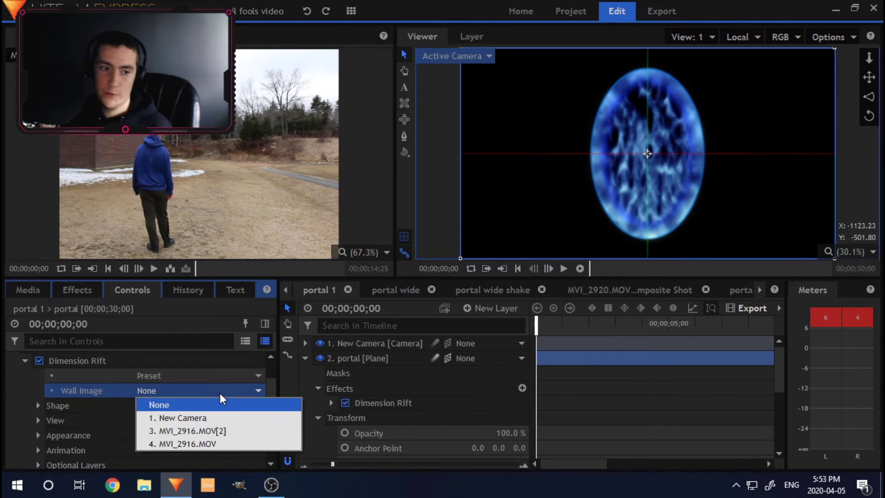
pyautogui.click(242, 445)
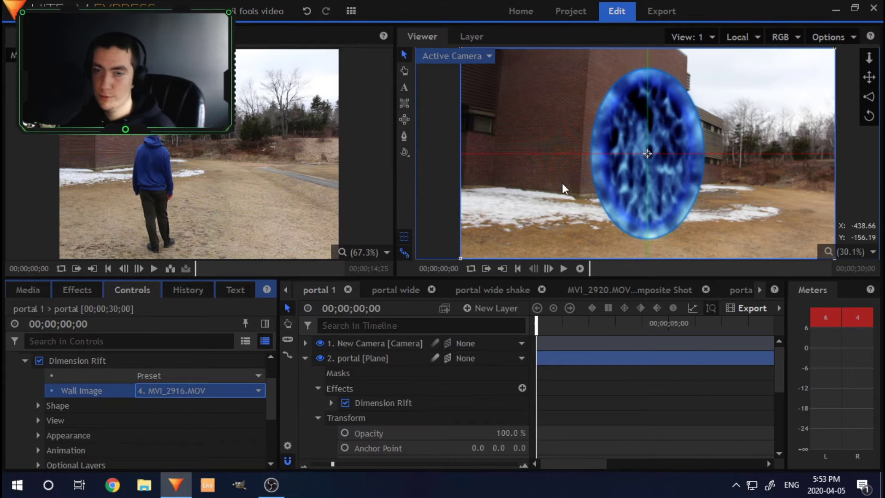
# Step: Try rotating the portal plane about its Z and Y axes over the footage
pyautogui.scroll(-3, 415, 392)
pyautogui.moveTo(519, 415)
pyautogui.mouseDown()
pyautogui.moveTo(507, 415)
pyautogui.moveTo(519, 414)
pyautogui.moveTo(520, 400)
pyautogui.mouseUp()
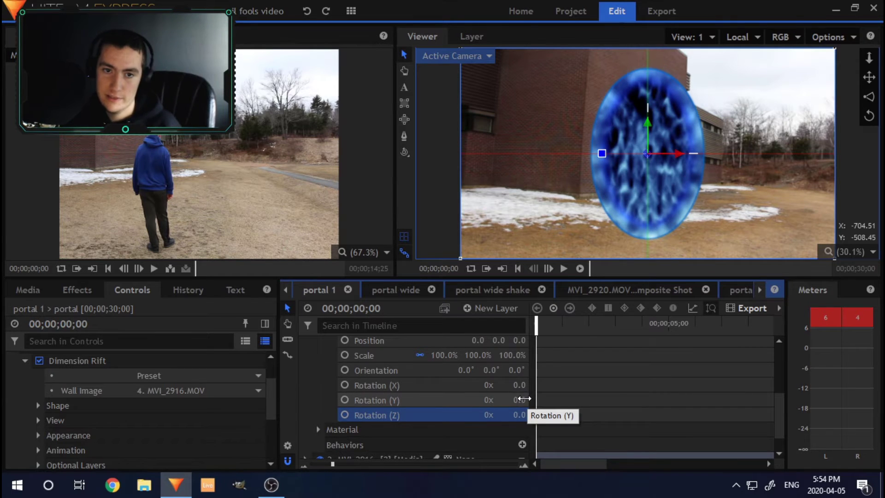
pyautogui.moveTo(524, 399)
pyautogui.mouseDown()
pyautogui.moveTo(553, 399)
pyautogui.moveTo(496, 399)
pyautogui.moveTo(528, 399)
pyautogui.mouseUp()
# Step: Try different Expansion and Connection values for the Dimension Rift effect
pyautogui.scroll(-3, 168, 415)
pyautogui.moveTo(166, 422); pyautogui.dragTo(233, 436)
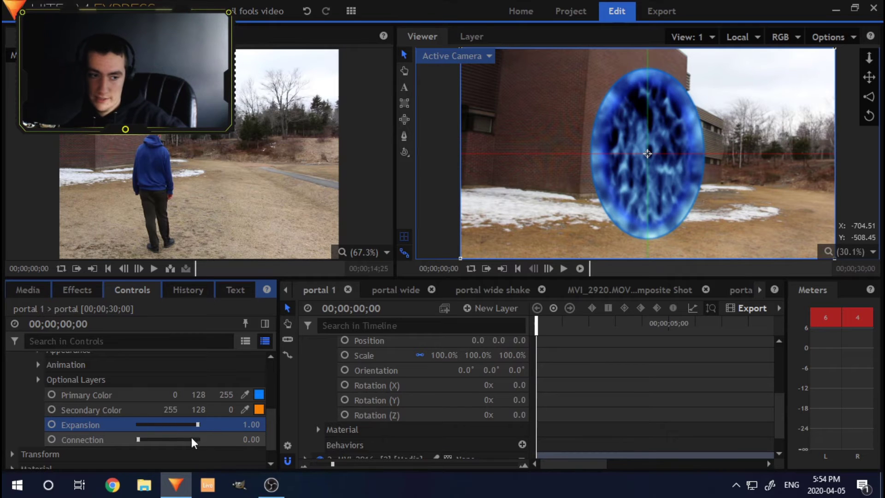
pyautogui.moveTo(138, 440); pyautogui.dragTo(201, 434)
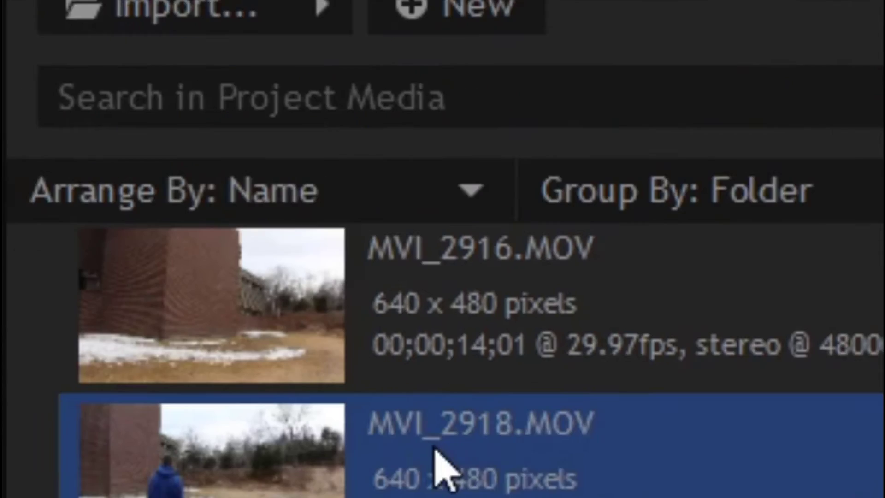
# Step: Add the MVI_2918.MOV clip to the composite shot, hide it and move it to the bottom of the layer stack
pyautogui.moveTo(438, 468); pyautogui.dragTo(2, 389)
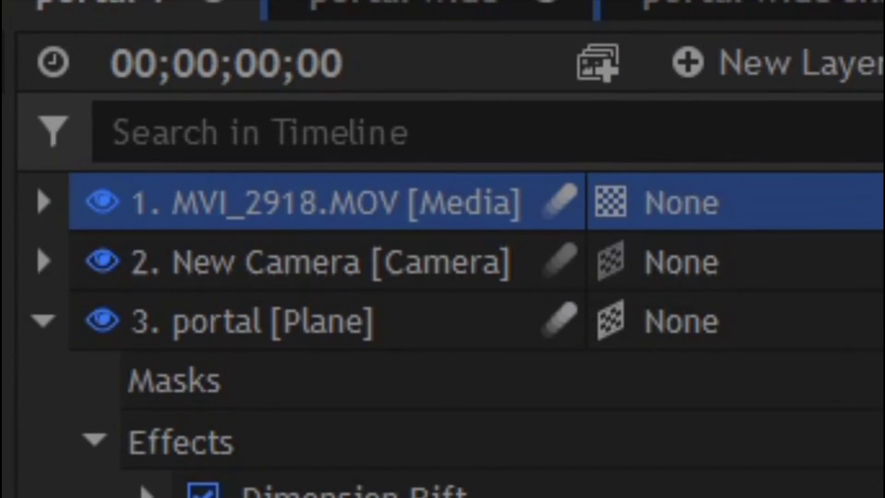
pyautogui.click(94, 212)
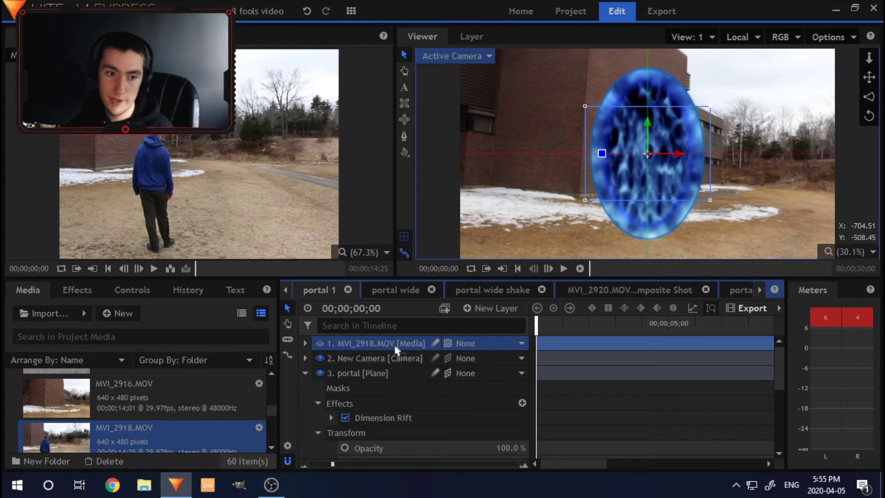
pyautogui.scroll(-5, 385, 430)
pyautogui.scroll(-4, 383, 450)
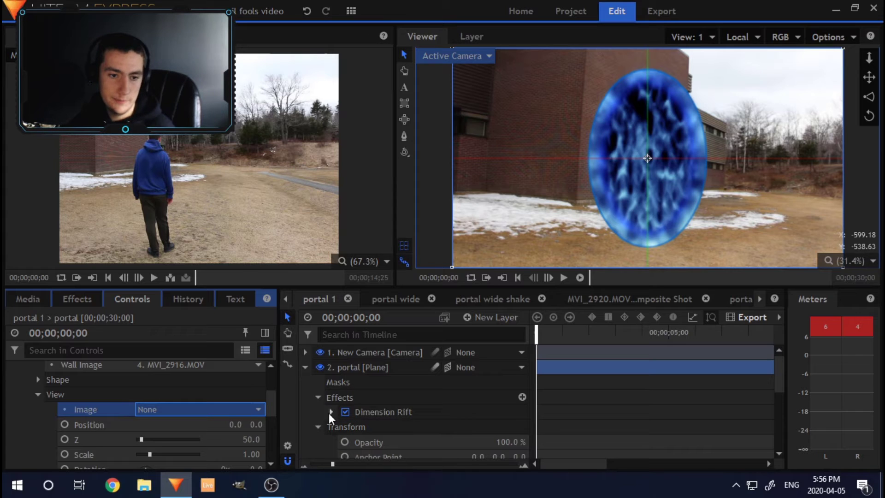
# Step: Set the portal plane's Y rotation to 24.0 and move it beside the actor's hand at position 109.5, 0.0, -245.9
pyautogui.scroll(-4, 337, 420)
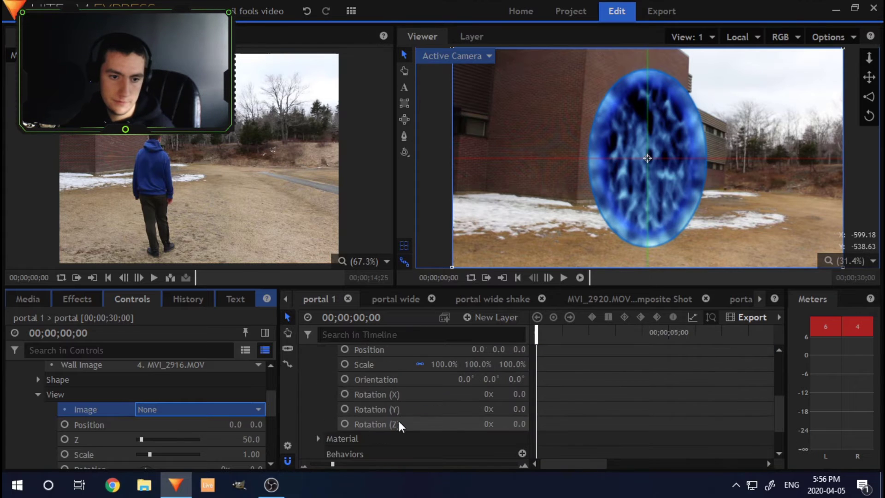
pyautogui.moveTo(501, 413); pyautogui.dragTo(516, 413)
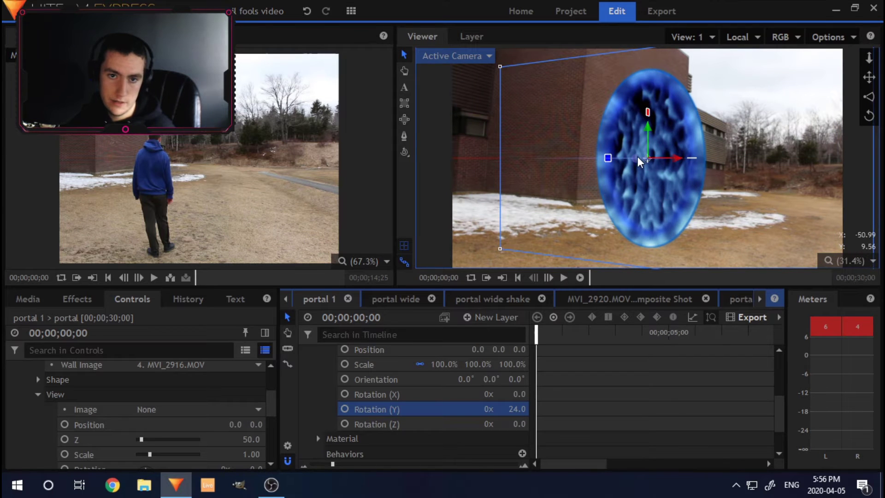
pyautogui.moveTo(637, 156); pyautogui.dragTo(650, 212)
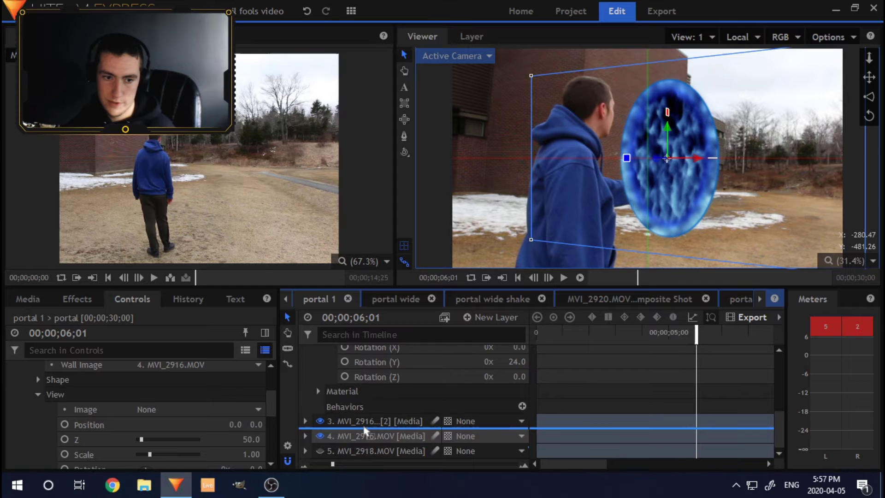
# Step: Move the masked MVI_2916.MOV[2] layer above the portal layer and play back the arm passing in front of the portal
pyautogui.moveTo(364, 428); pyautogui.dragTo(361, 425)
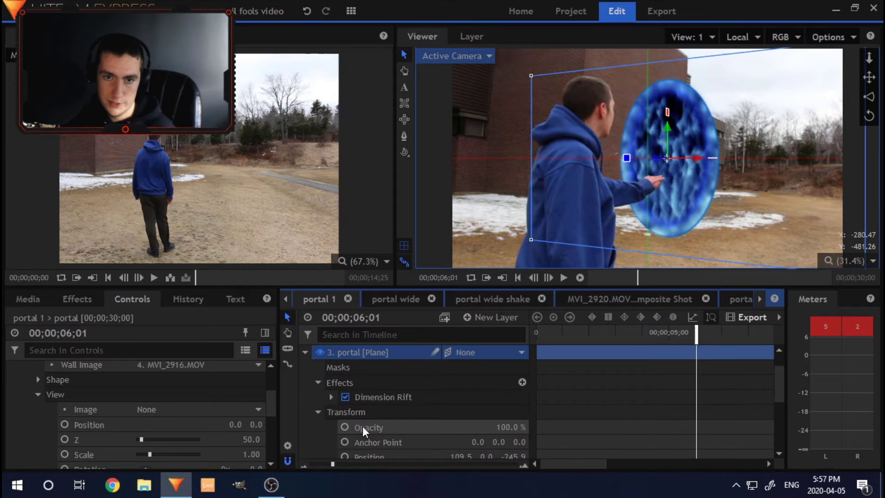
pyautogui.press('space')
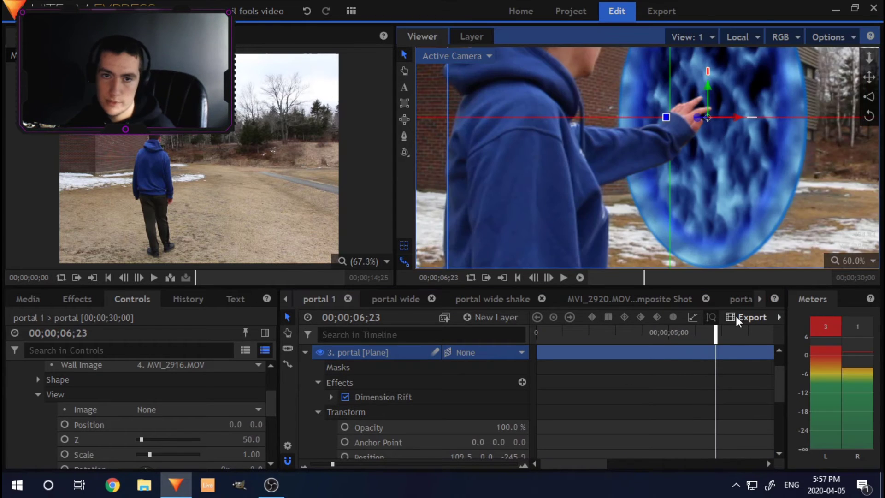
pyautogui.moveTo(724, 333); pyautogui.dragTo(683, 337)
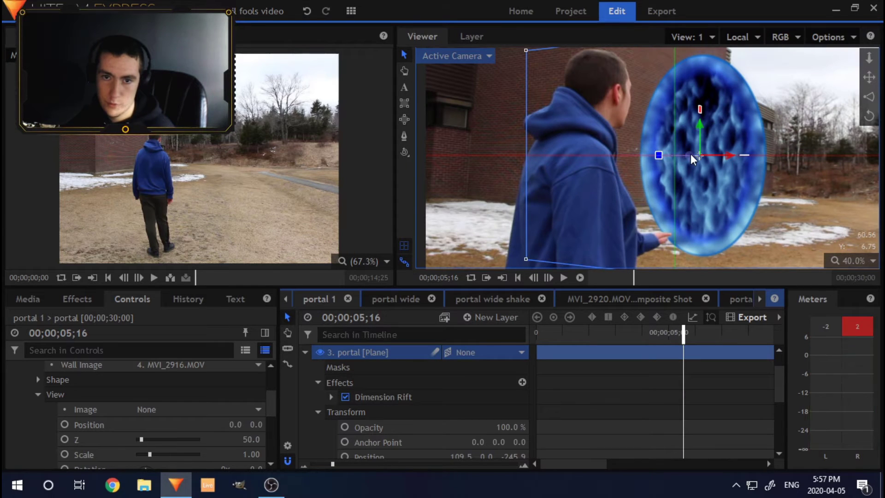
# Step: Scale the portal plane to 90.0% and play back the arm reaching into the portal
pyautogui.moveTo(691, 154); pyautogui.dragTo(614, 233)
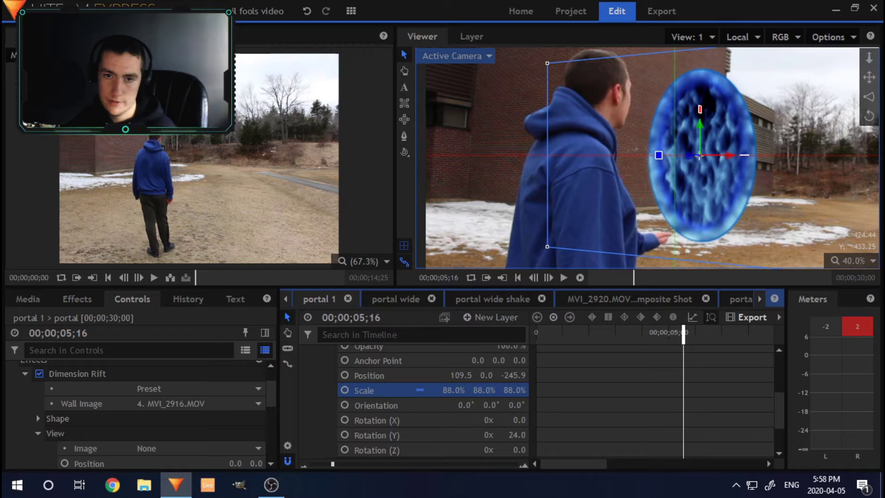
pyautogui.moveTo(507, 389); pyautogui.dragTo(513, 389)
pyautogui.press('space')
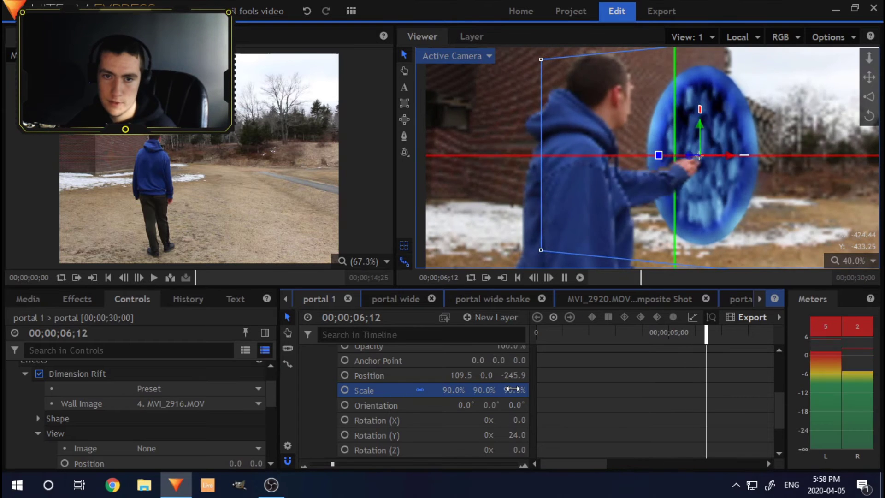
pyautogui.press('space')
# Step: Set the View image of the portal plane's Dimension Rift effect to 5. MVI_2918.MOV
pyautogui.scroll(-2, 513, 389)
pyautogui.scroll(8, 664, 155)
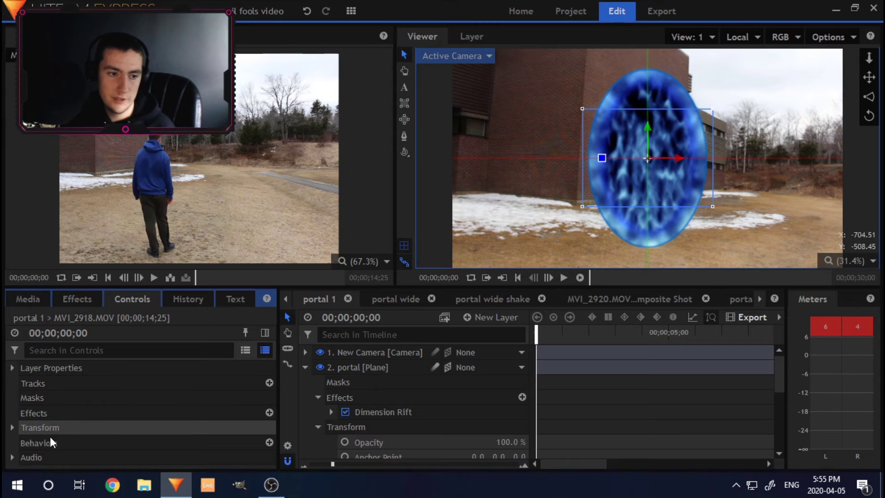
pyautogui.click(35, 411)
pyautogui.click(103, 400)
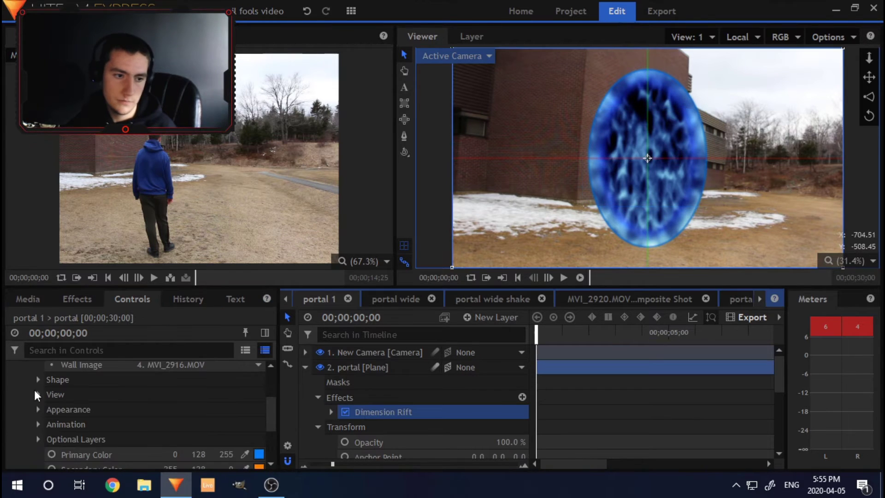
pyautogui.click(38, 392)
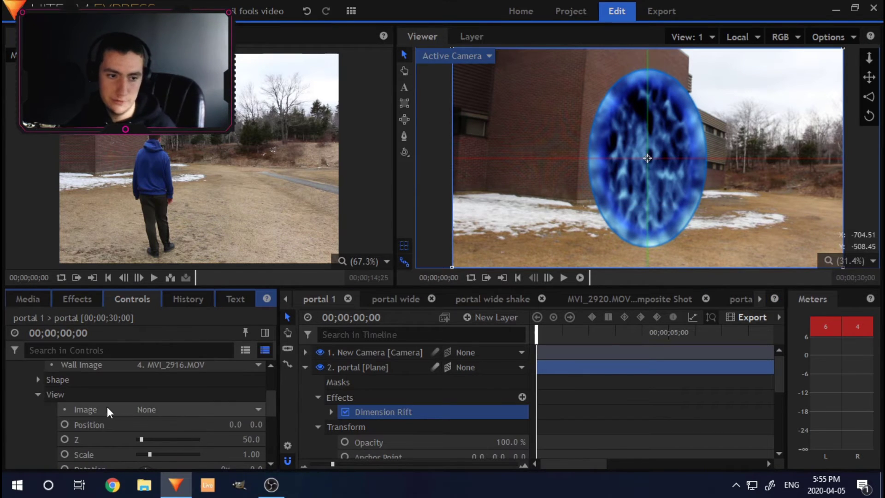
pyautogui.scroll(2, 92, 424)
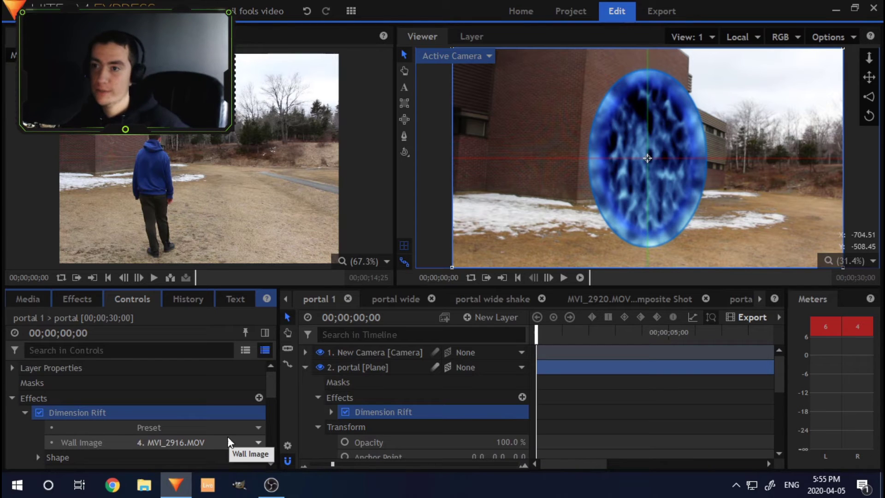
pyautogui.click(225, 456)
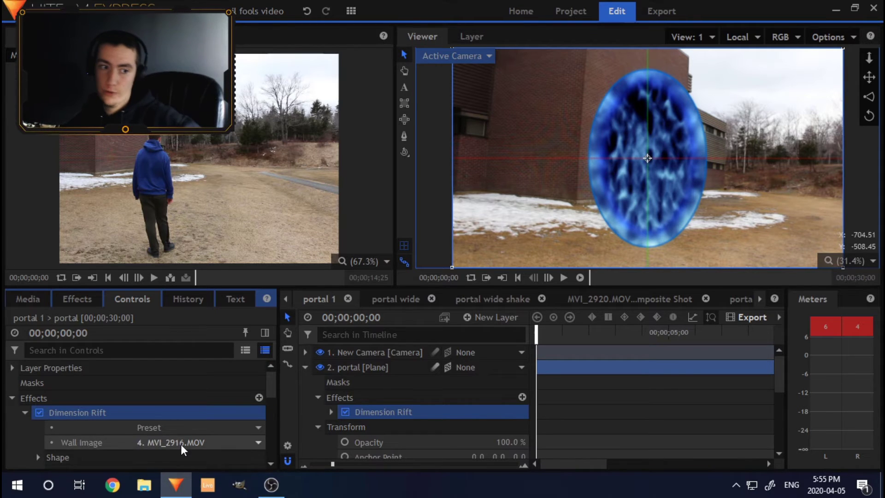
pyautogui.scroll(-3, 181, 444)
pyautogui.scroll(1, 165, 410)
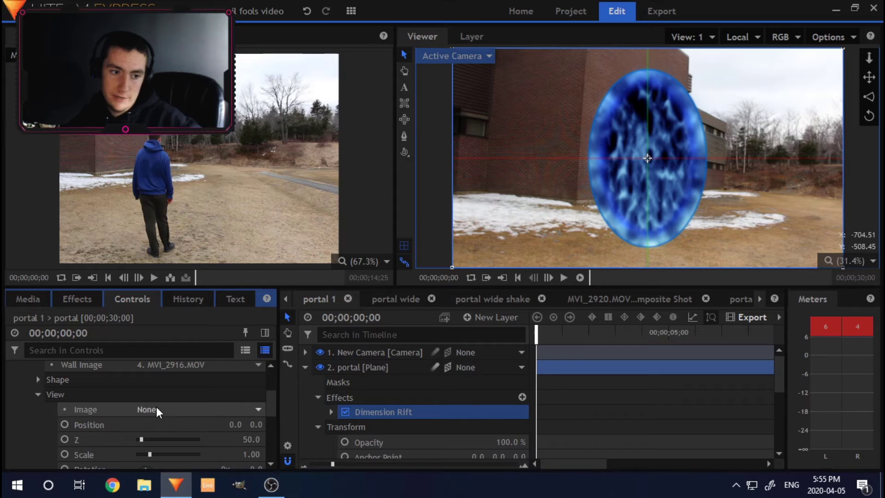
pyautogui.click(168, 410)
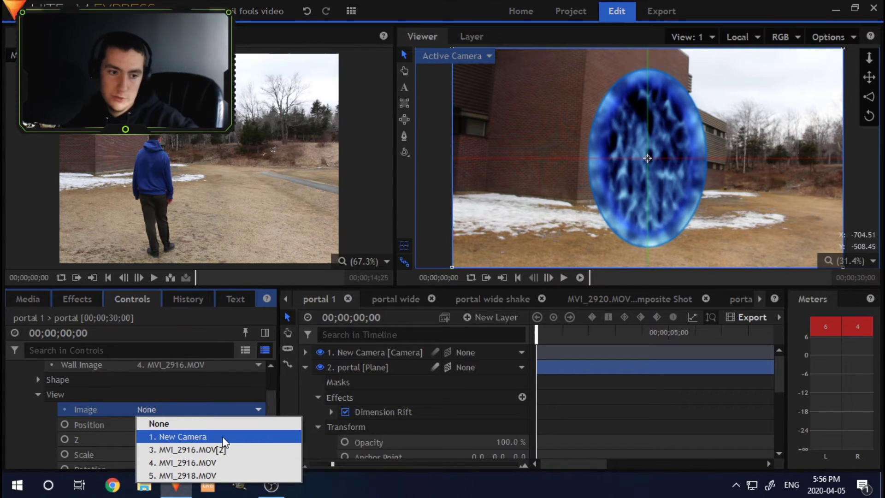
pyautogui.click(249, 476)
# Step: Raise the Dimension Rift's Connection to 1.00 so the view image shows inside the portal
pyautogui.scroll(-5, 145, 428)
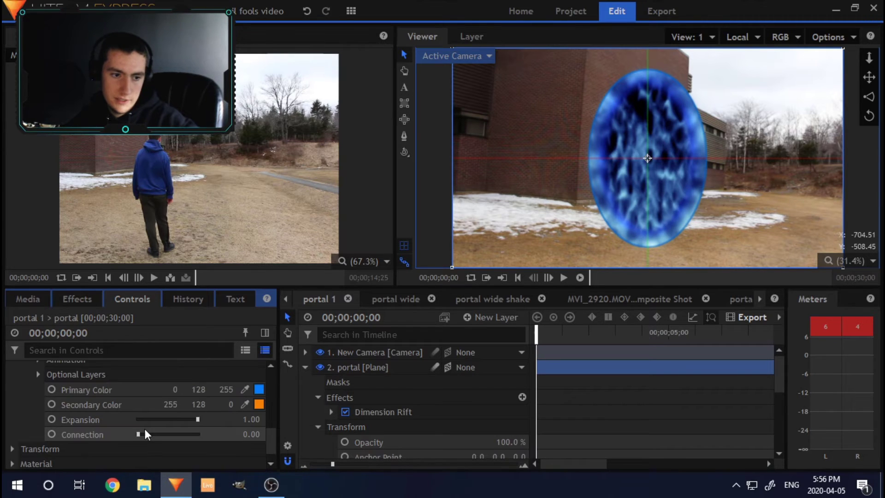
pyautogui.click(143, 432)
pyautogui.moveTo(186, 441); pyautogui.dragTo(230, 442)
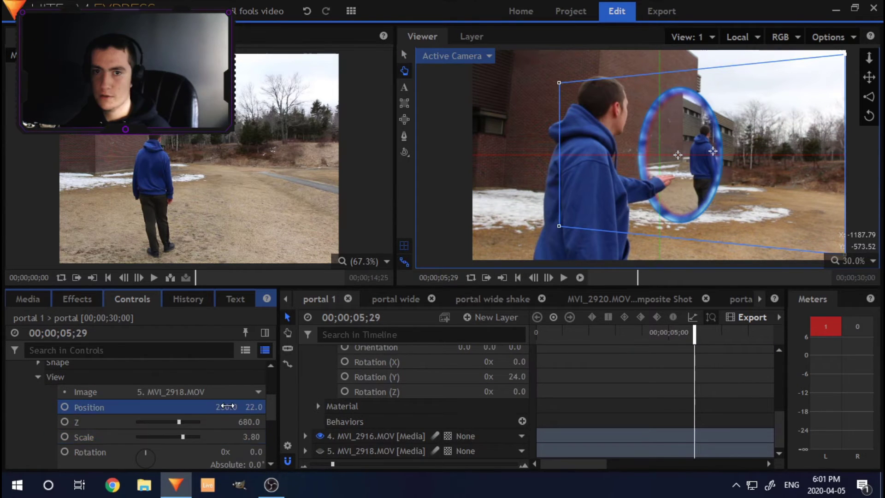
# Step: Set the Dimension Rift's View position to 230.0, 22.0 and start playback
pyautogui.moveTo(227, 407); pyautogui.dragTo(232, 407)
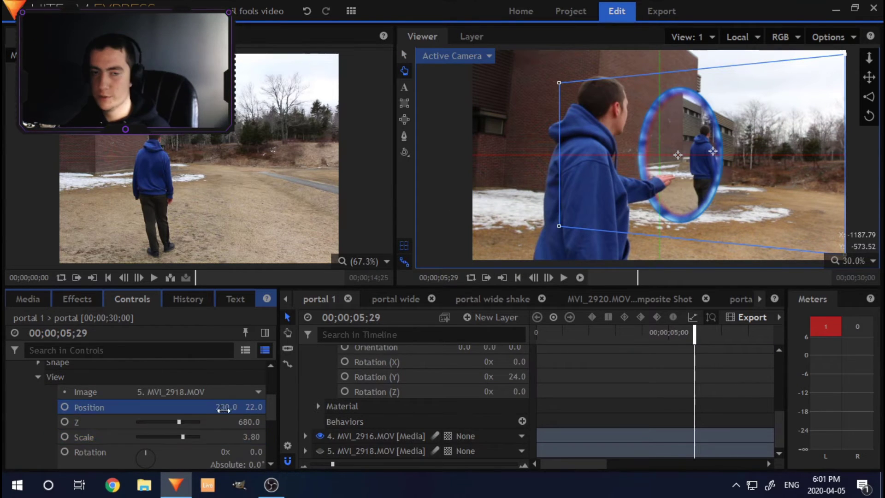
pyautogui.moveTo(269, 486)
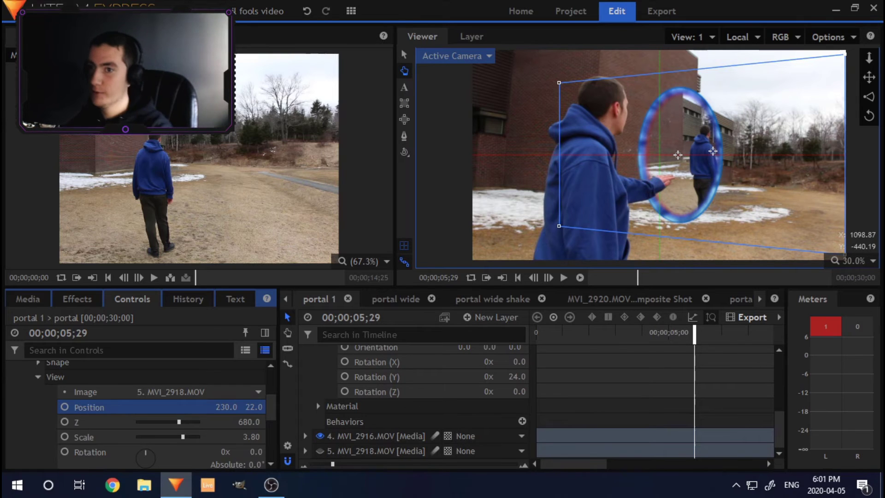
pyautogui.press('space')
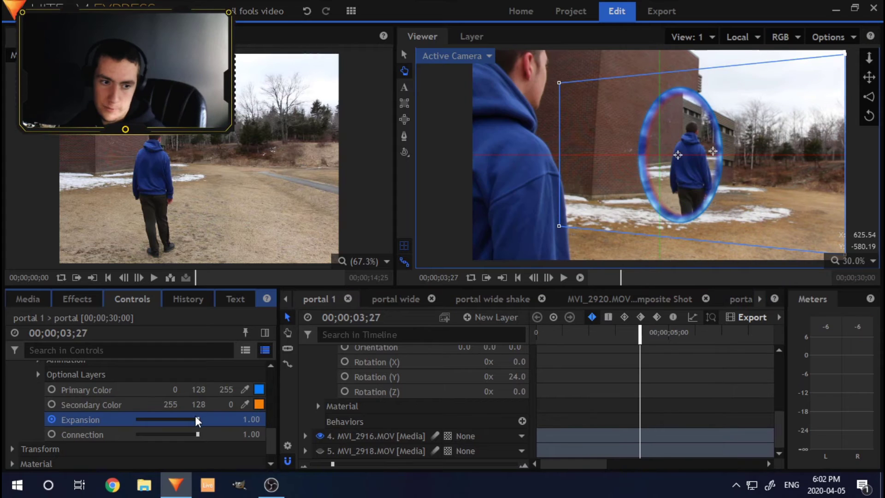
# Step: Keyframe the Dimension Rift's Expansion from 0.18 at 00;00;04;26 to 1.00 at 00;00;04;29
pyautogui.moveTo(196, 418); pyautogui.dragTo(151, 419)
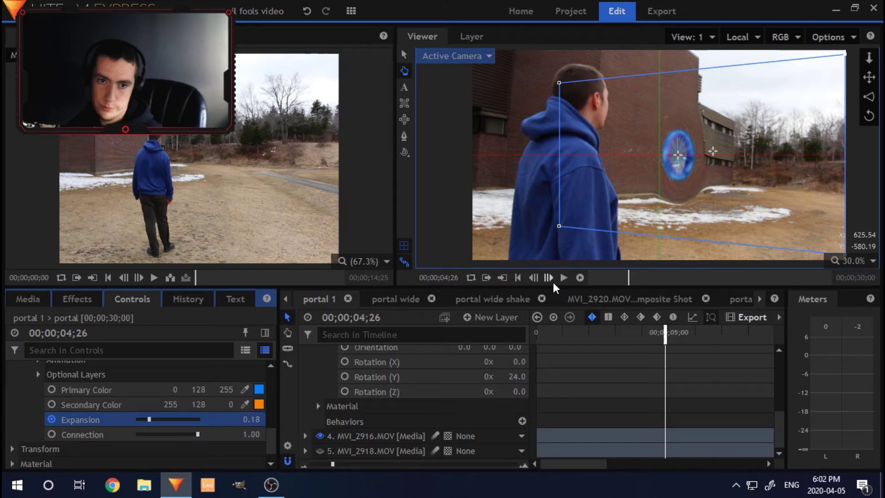
pyautogui.click(562, 278)
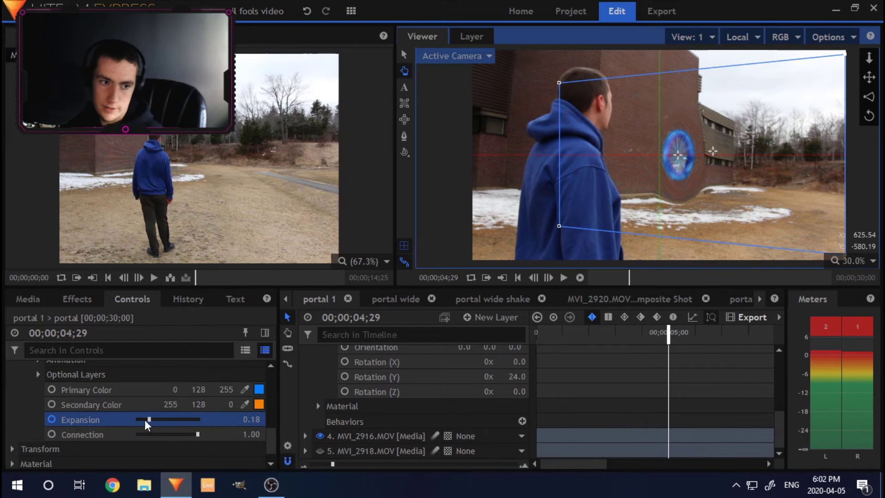
pyautogui.moveTo(145, 420); pyautogui.dragTo(288, 419)
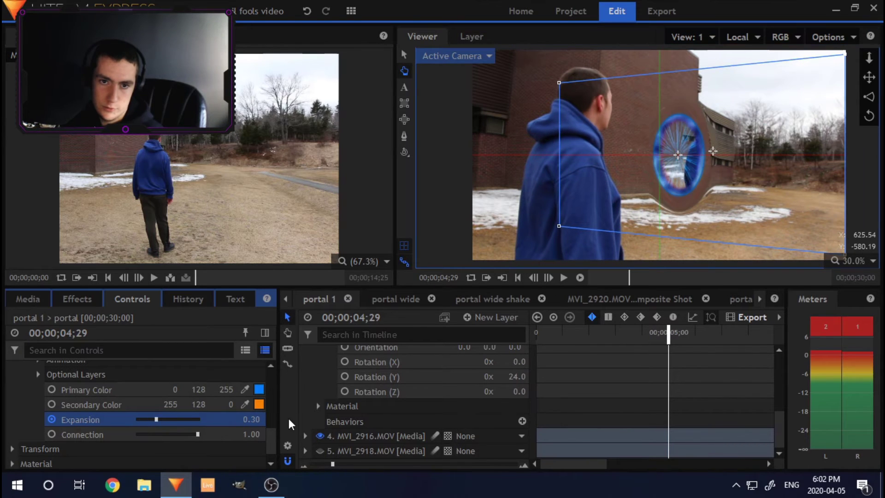
# Step: Keyframe the Dimension Rift's Connection from 0.00 at 00;00;04;28 to 1.00 at 00;00;05;00 and play back the portal opening
pyautogui.click(535, 277)
pyautogui.click(535, 276)
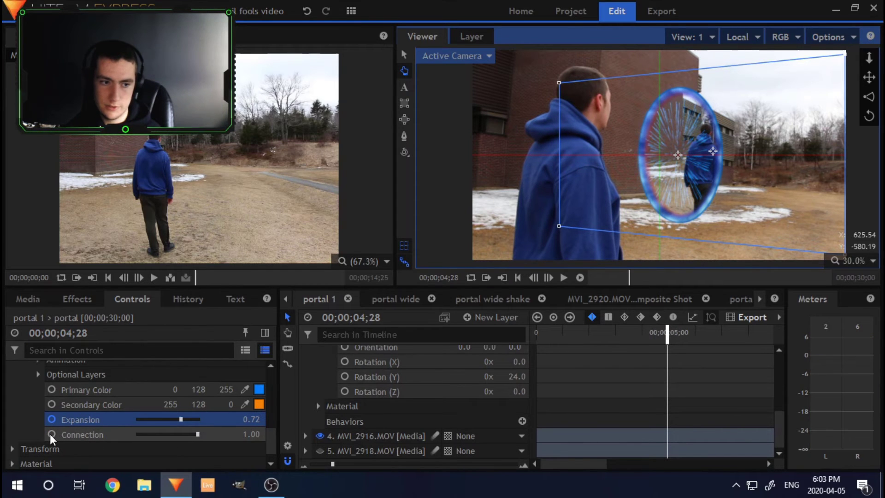
pyautogui.click(114, 432)
pyautogui.moveTo(140, 435); pyautogui.dragTo(71, 444)
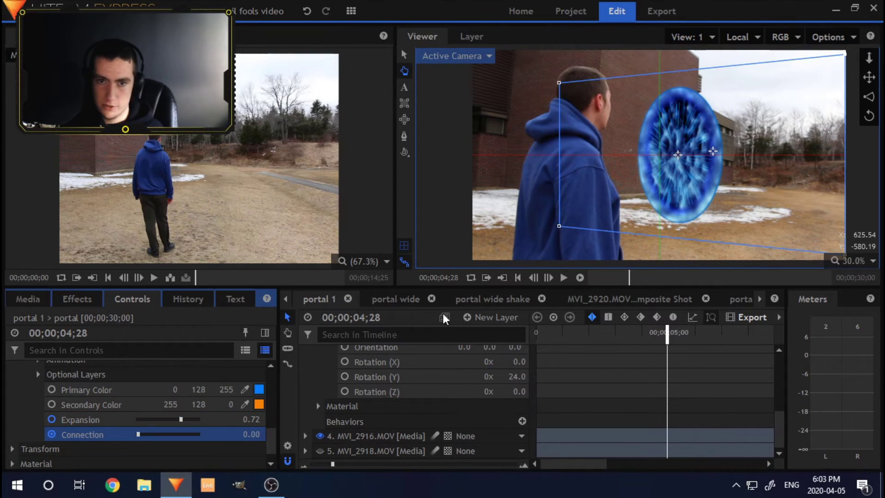
pyautogui.click(550, 277)
pyautogui.click(549, 277)
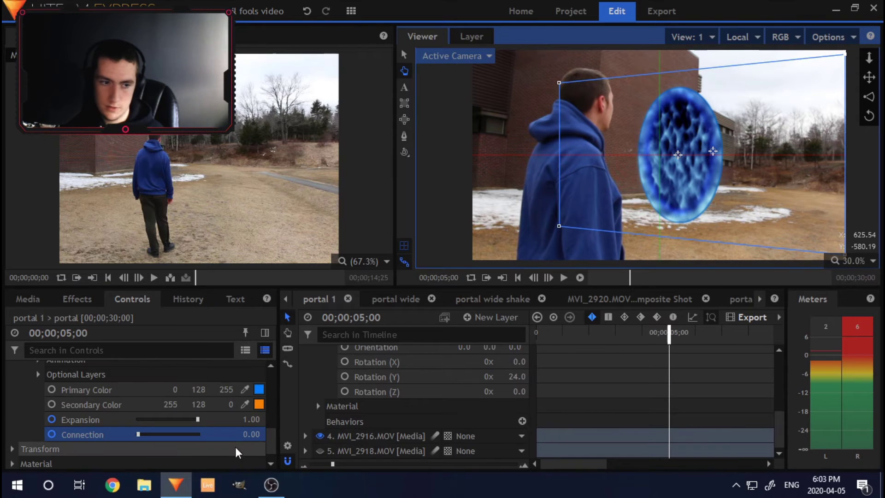
pyautogui.moveTo(140, 435); pyautogui.dragTo(264, 439)
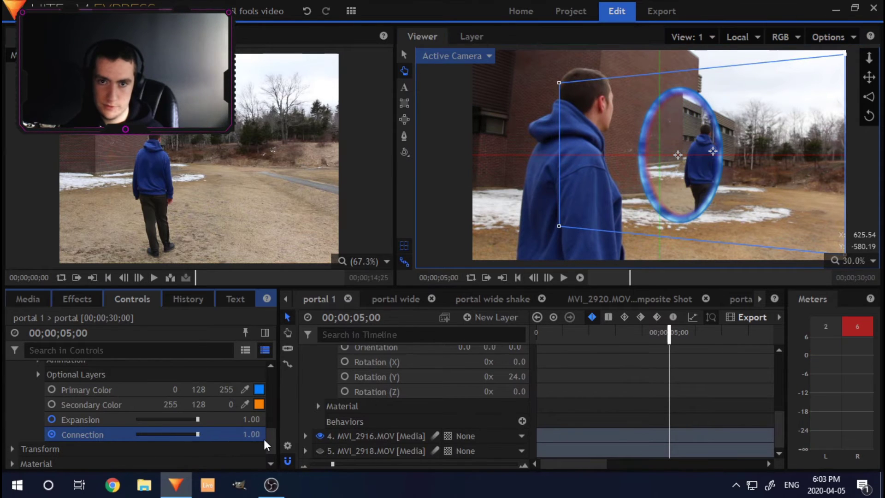
pyautogui.click(518, 278)
pyautogui.press('space')
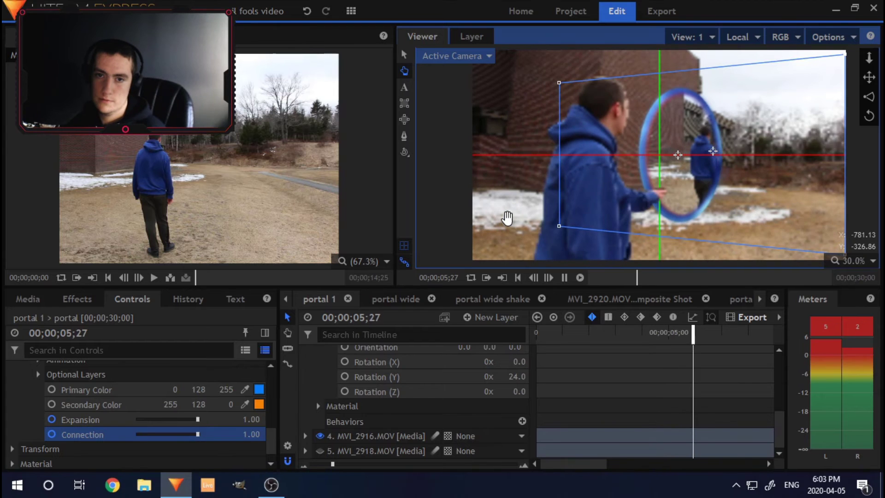
pyautogui.press('space')
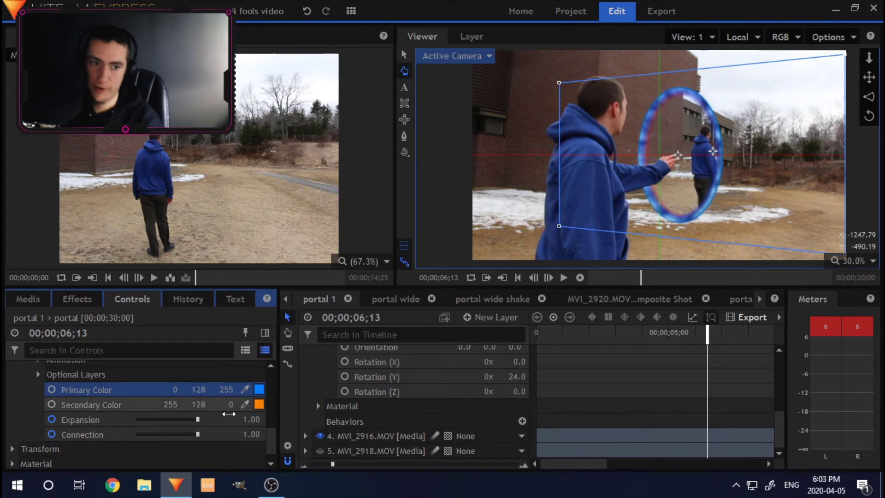
# Step: Try green #55aa00 as the Dimension Rift's primary color
pyautogui.click(259, 391)
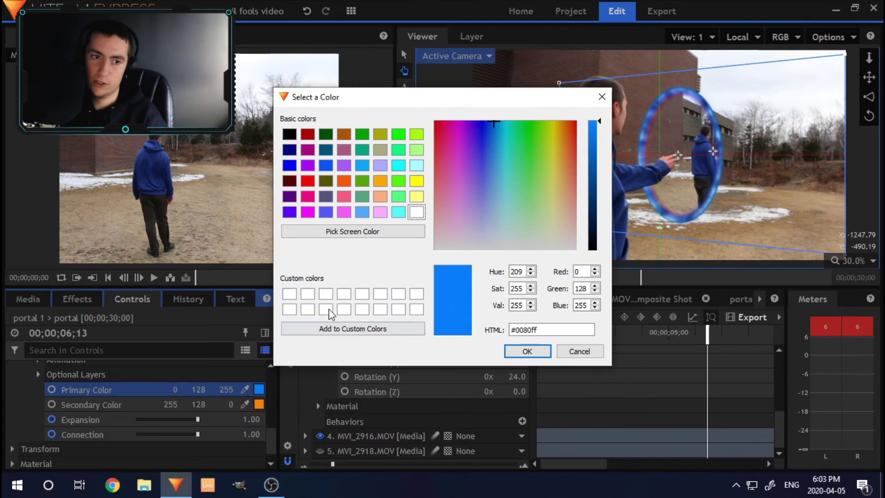
pyautogui.click(364, 182)
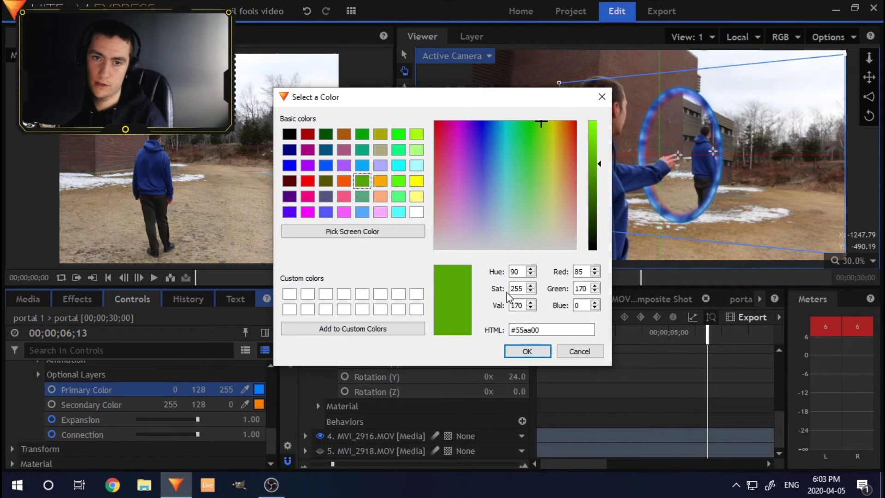
pyautogui.click(527, 351)
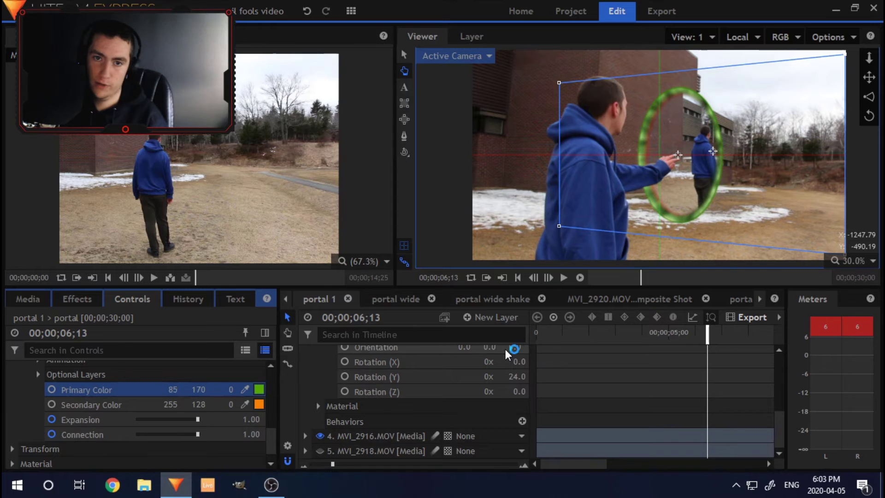
# Step: Add the orange fire ring clip from the project media to the composite shot, between the MVI_2916.MOV[2] and portal layers
pyautogui.click(27, 298)
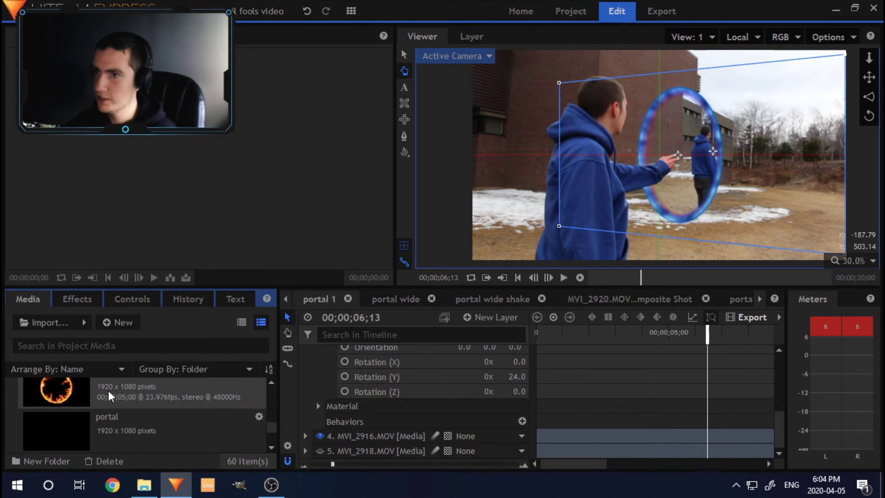
pyautogui.click(109, 391)
pyautogui.scroll(5, 375, 356)
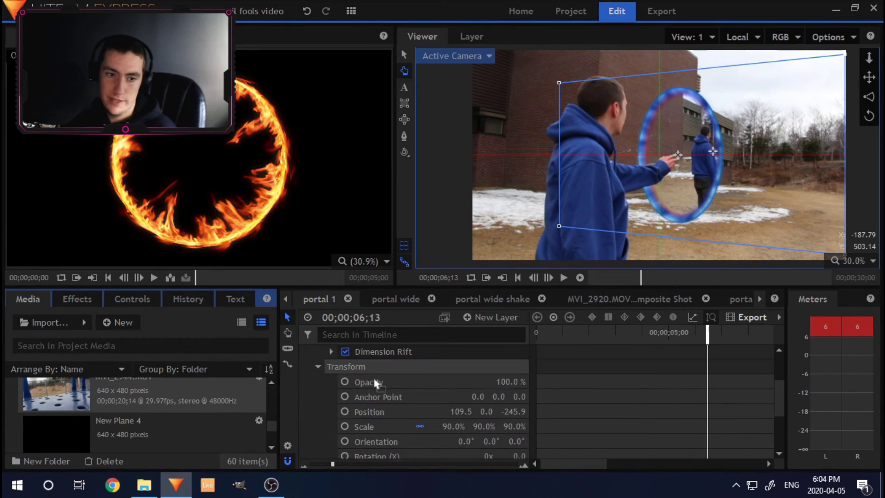
pyautogui.scroll(2, 372, 369)
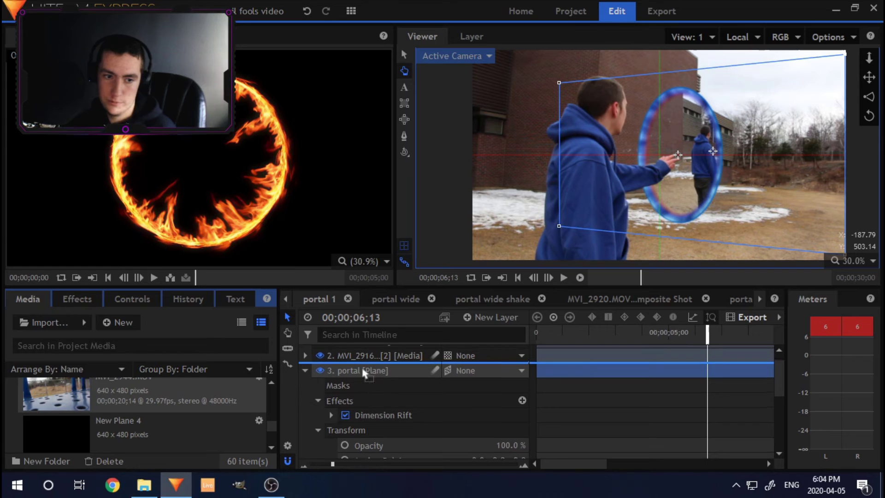
pyautogui.scroll(2, 351, 383)
pyautogui.moveTo(349, 387); pyautogui.dragTo(345, 380)
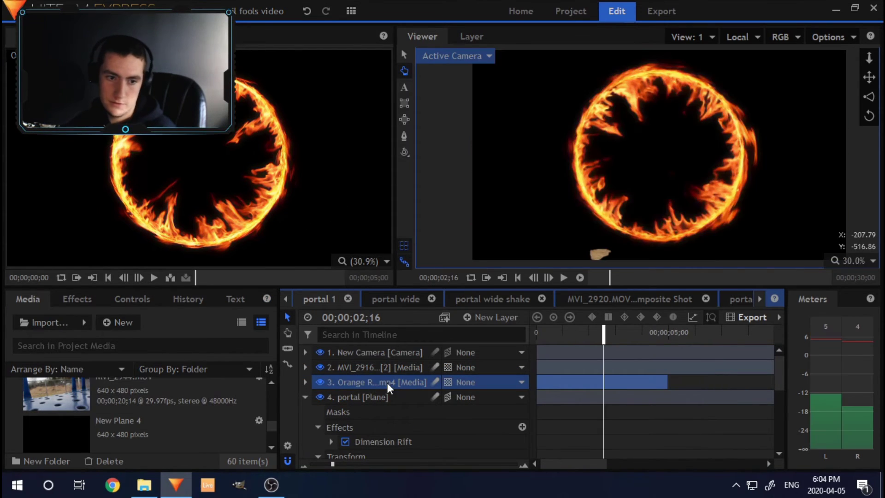
# Step: Set the blend mode of the orange fire ring layer to Add
pyautogui.rightClick(388, 382)
pyautogui.moveTo(468, 10)
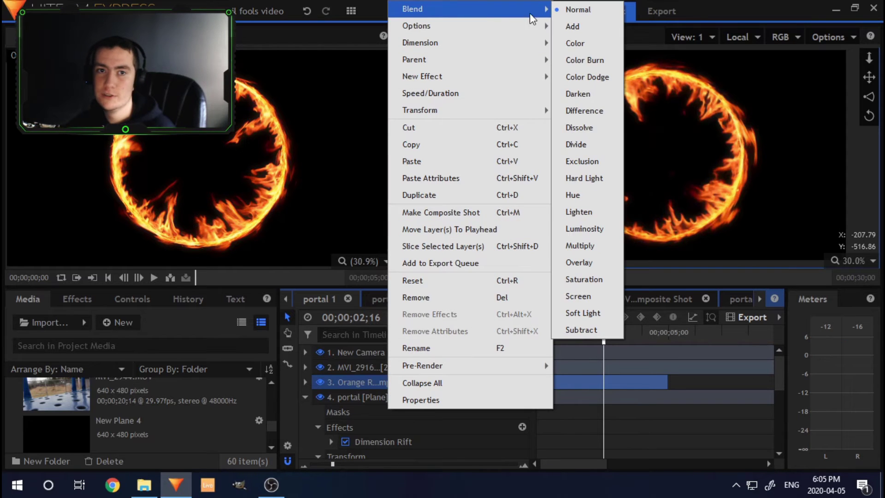
pyautogui.click(576, 27)
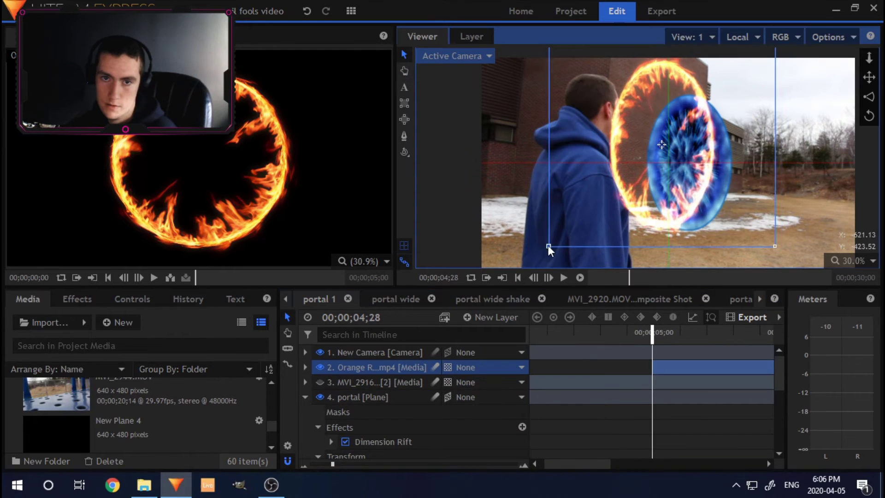
# Step: Scale the fire ring to about 52.7% by 78.2% and position it over the portal at about 106.6, 6.6
pyautogui.moveTo(548, 246); pyautogui.dragTo(564, 232)
pyautogui.moveTo(659, 147); pyautogui.dragTo(686, 161)
pyautogui.moveTo(796, 251)
pyautogui.mouseDown()
pyautogui.moveTo(783, 245)
pyautogui.moveTo(792, 242)
pyautogui.mouseUp()
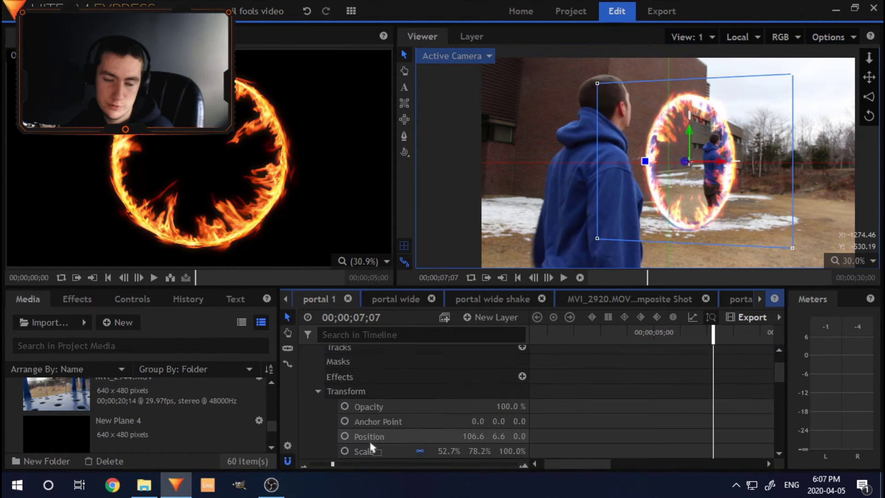
# Step: Move the orange fire ring layer below the masked MVI_2916.MOV[2] layer and above the portal plane
pyautogui.scroll(-5, 370, 440)
pyautogui.scroll(-5, 369, 441)
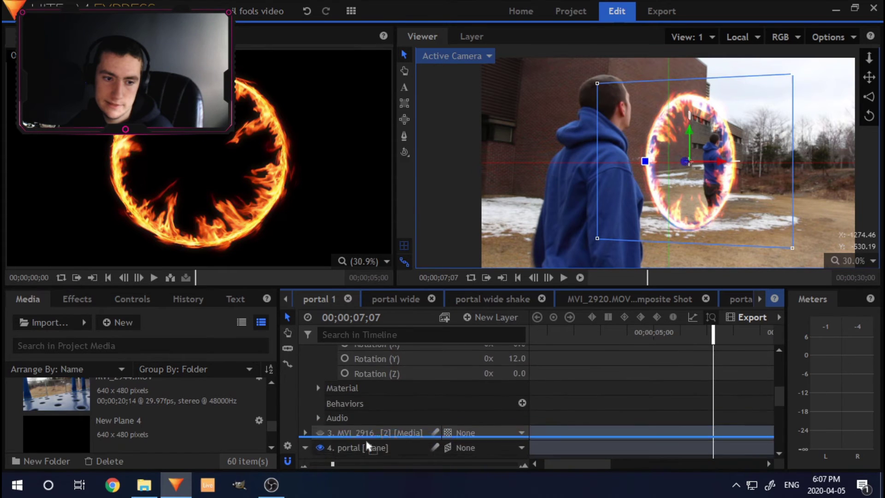
pyautogui.scroll(-5, 368, 425)
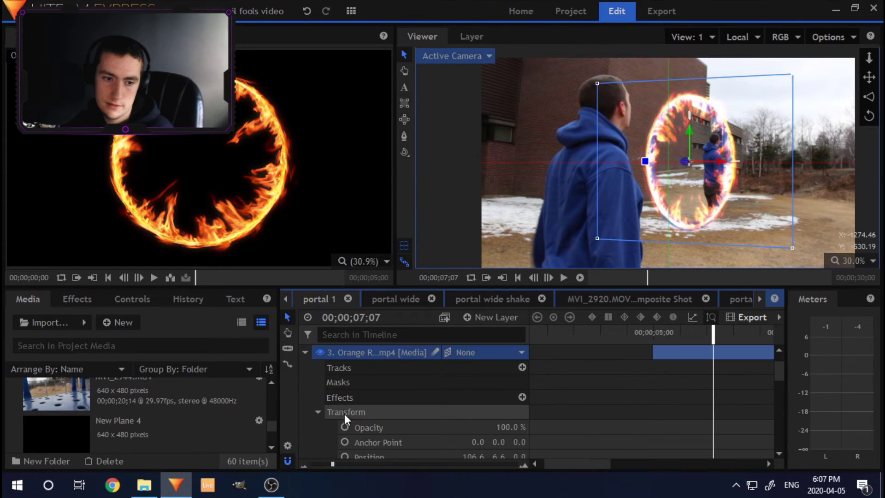
# Step: Play back the portal 1 composite shot to check the fire ring behind the actor's masked arm
pyautogui.scroll(-1, 341, 410)
pyautogui.scroll(1, 328, 417)
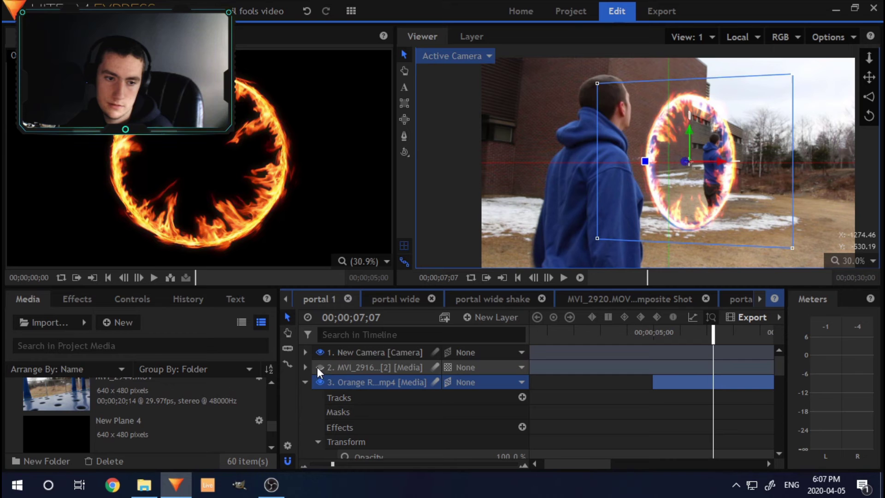
pyautogui.press('space')
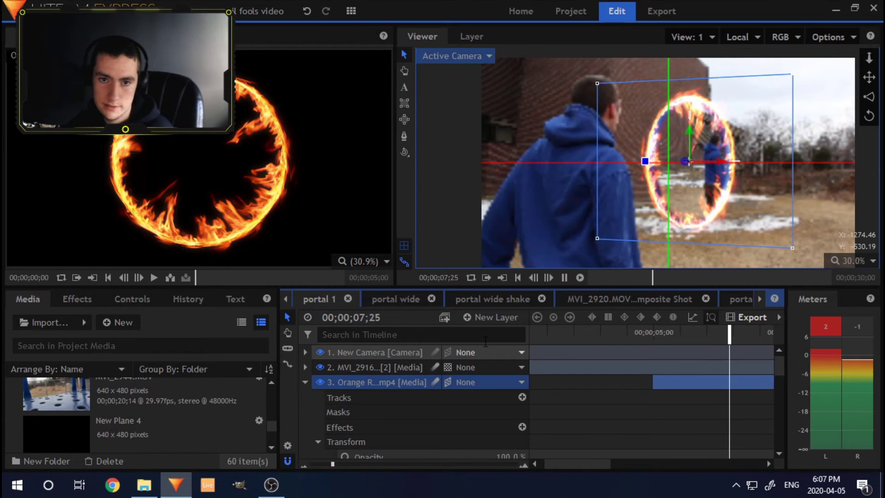
pyautogui.moveTo(662, 328); pyautogui.dragTo(628, 336)
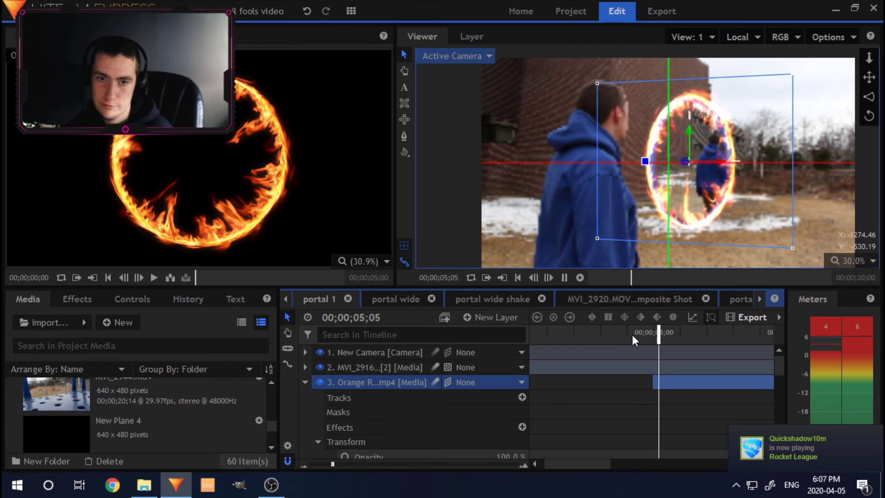
# Step: Make a new composite shot named "portal shake" from the portal 1 composite shot
pyautogui.rightClick(131, 398)
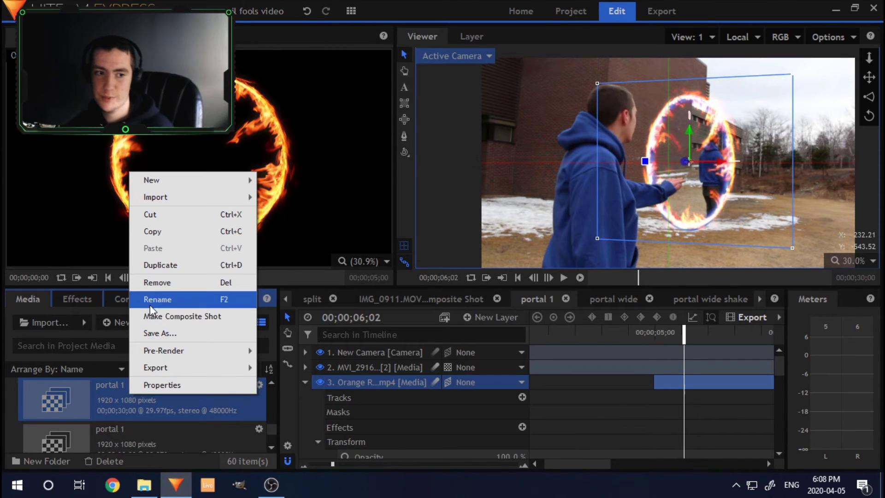
pyautogui.click(194, 316)
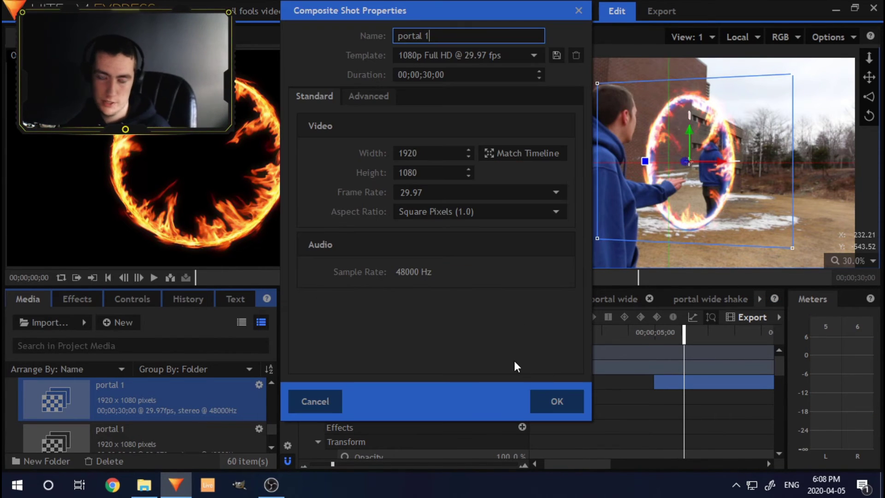
pyautogui.press('BackSpace')
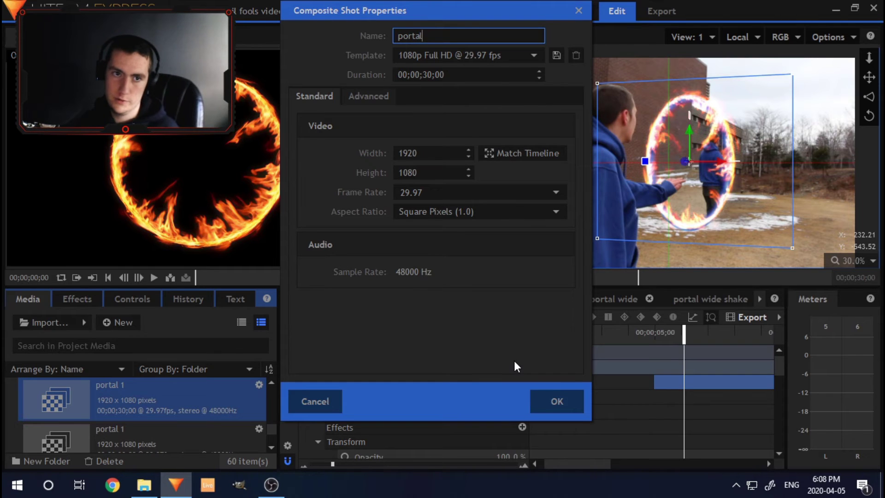
pyautogui.write('sha')
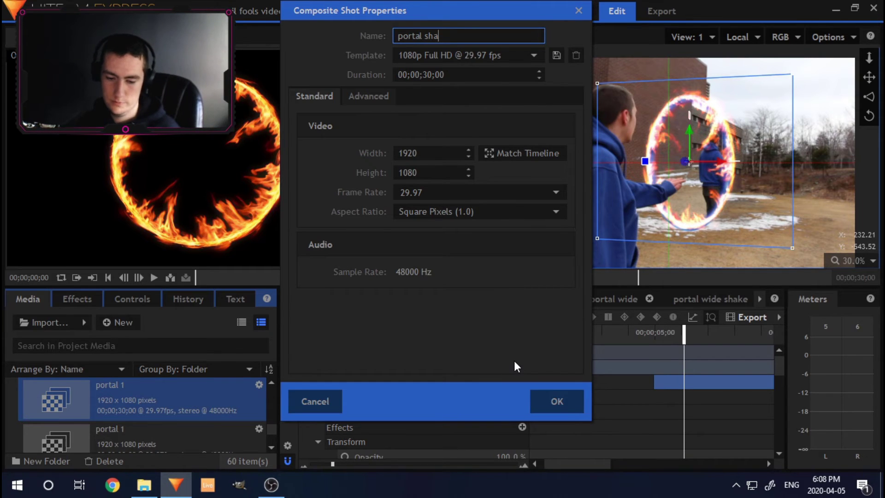
pyautogui.write('ke')
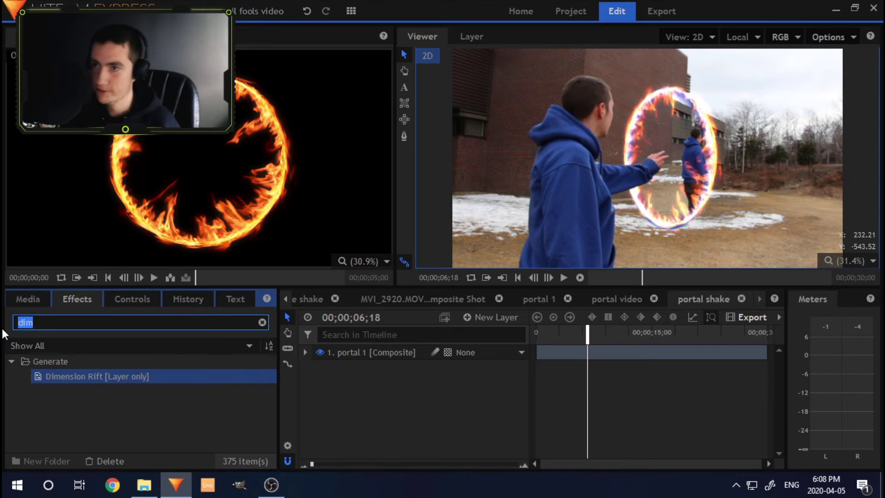
# Step: Find the Shake effect, apply it to the portal 1 layer in portal shake, and preview the result
pyautogui.press('BackSpace')
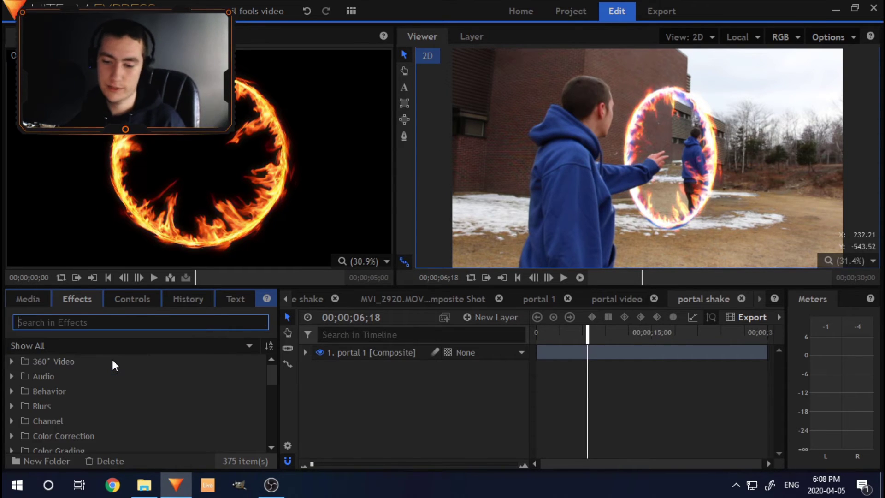
pyautogui.write('s')
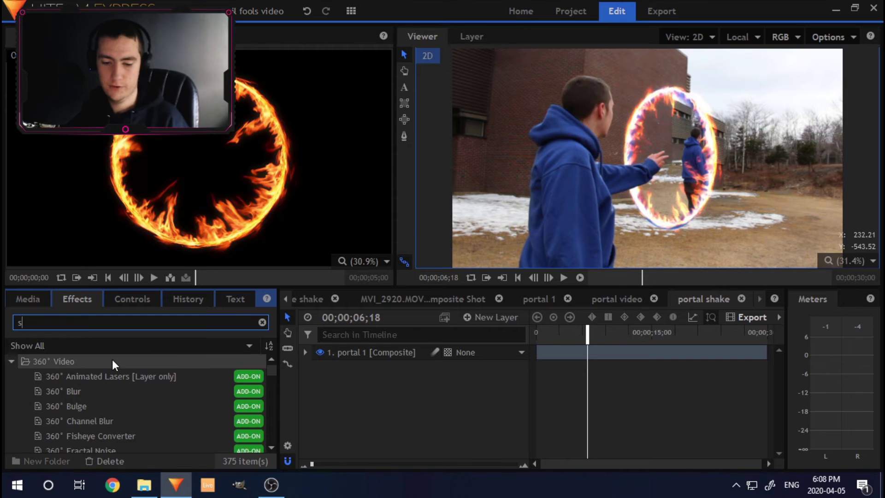
pyautogui.write('hake')
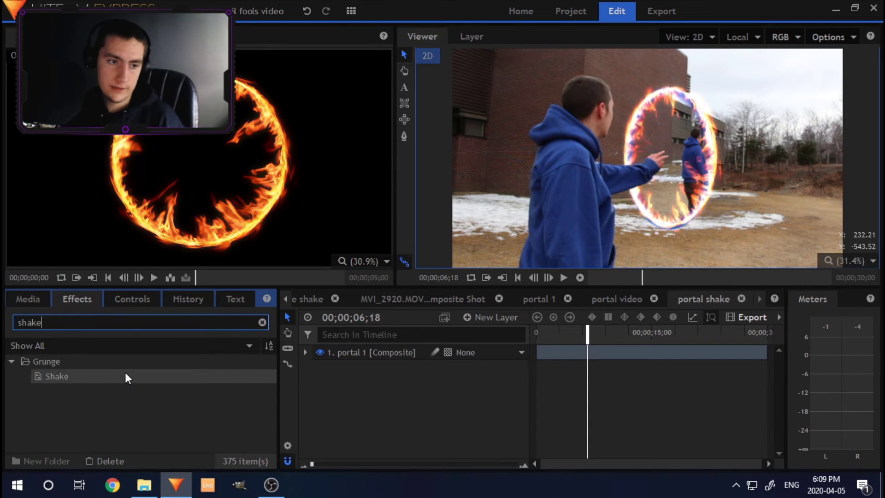
pyautogui.click(111, 375)
pyautogui.moveTo(111, 376); pyautogui.dragTo(341, 351)
pyautogui.press('space')
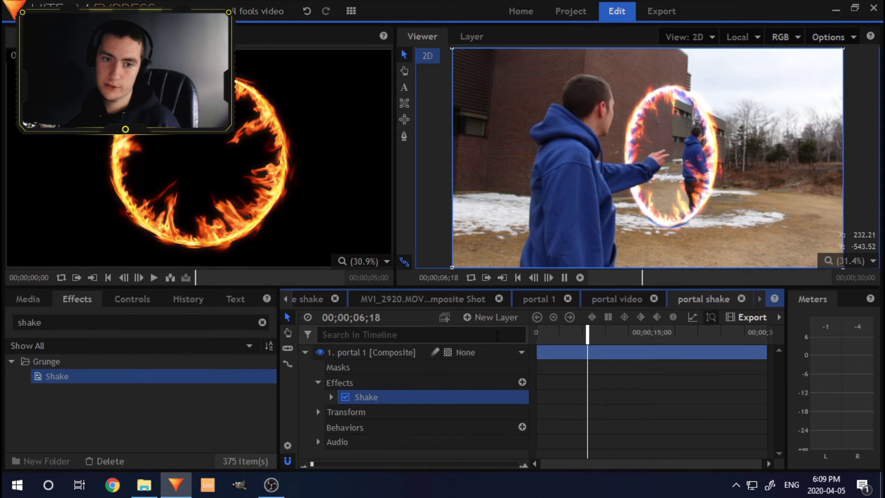
pyautogui.press('space')
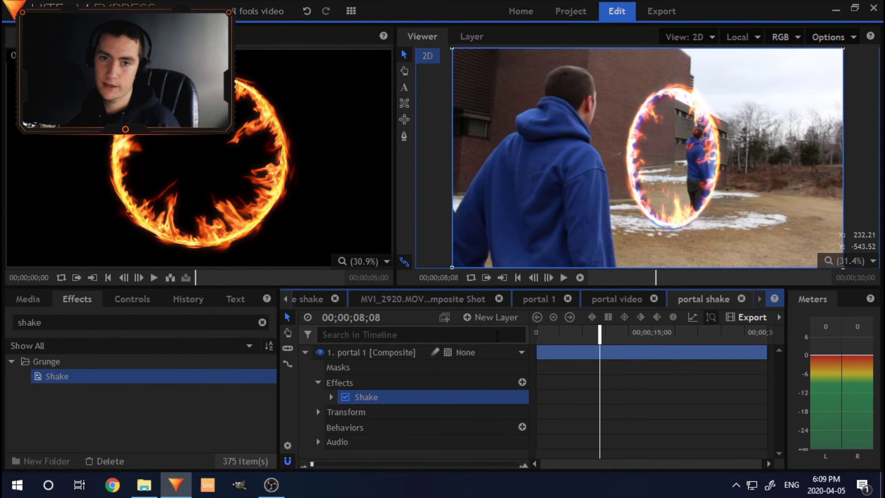
# Step: Set the Shake effect's Amount on the portal 1 layer to 5.5 and play the shot back from near the beginning
pyautogui.click(131, 300)
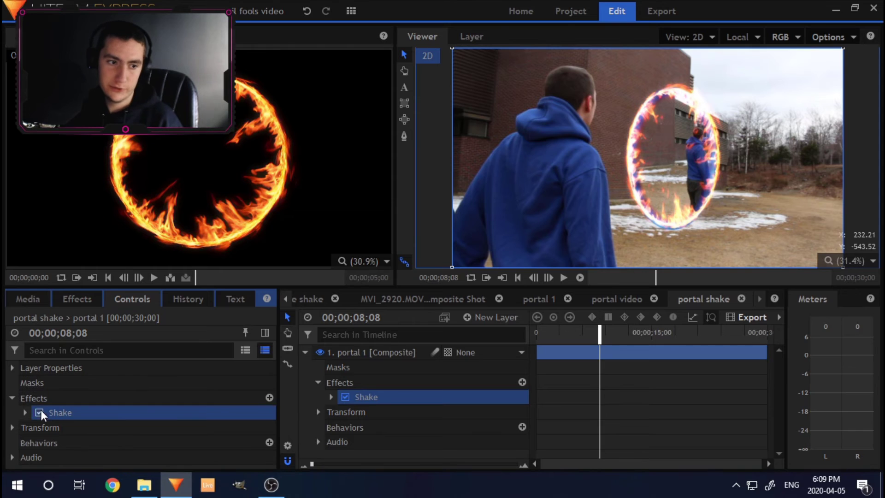
pyautogui.click(25, 412)
pyautogui.scroll(-2, 116, 417)
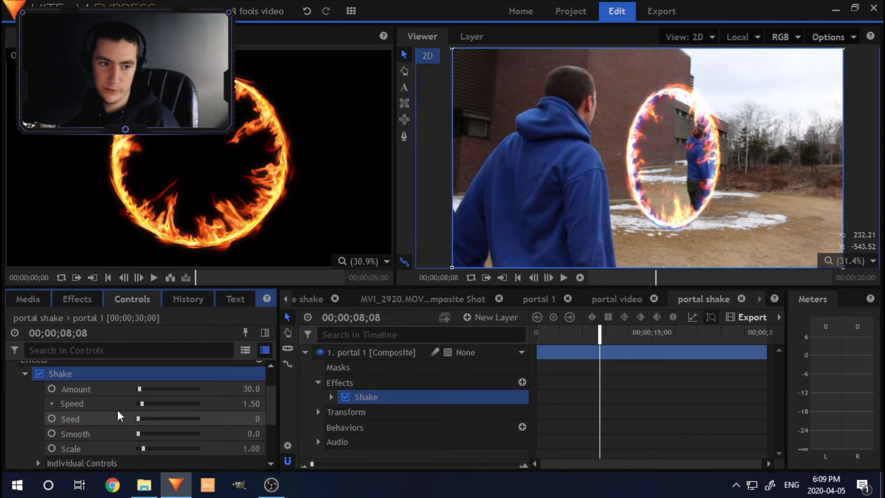
pyautogui.moveTo(139, 388); pyautogui.dragTo(138, 388)
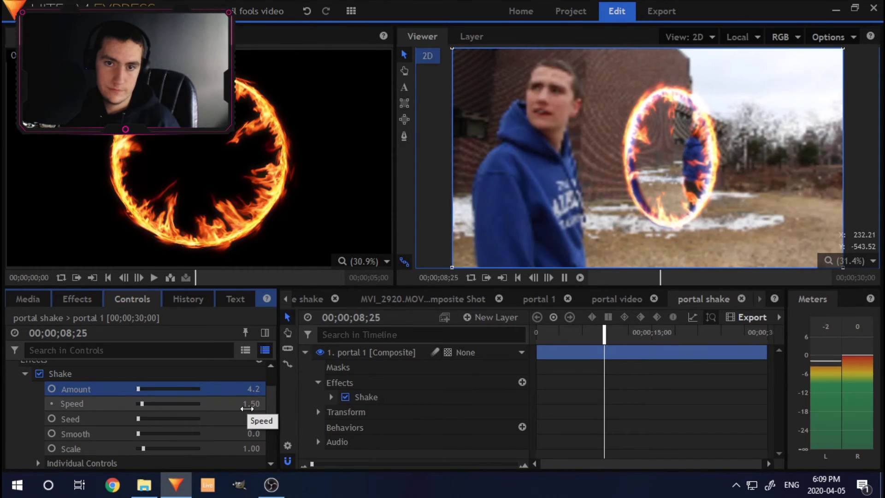
pyautogui.press('space')
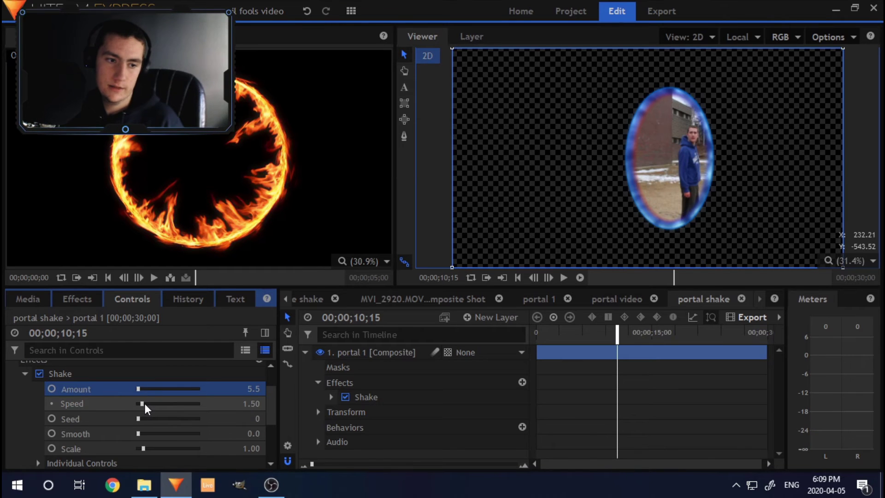
pyautogui.moveTo(567, 333); pyautogui.dragTo(536, 332)
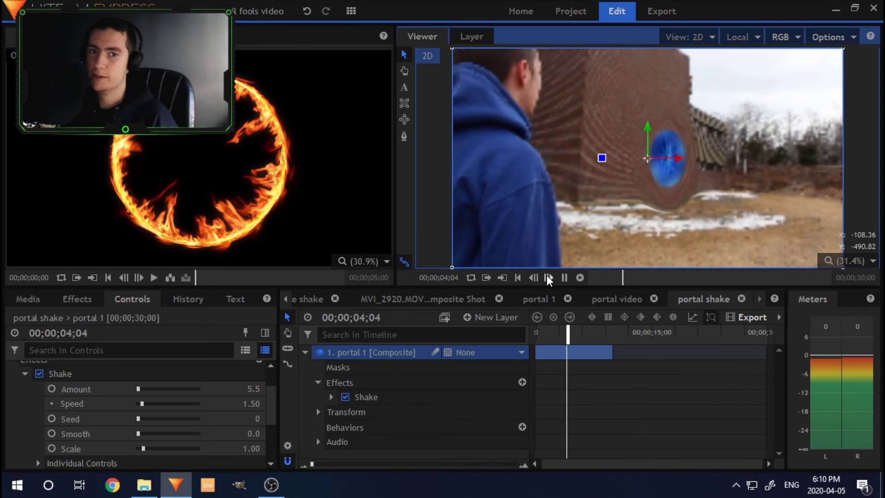
pyautogui.click(548, 278)
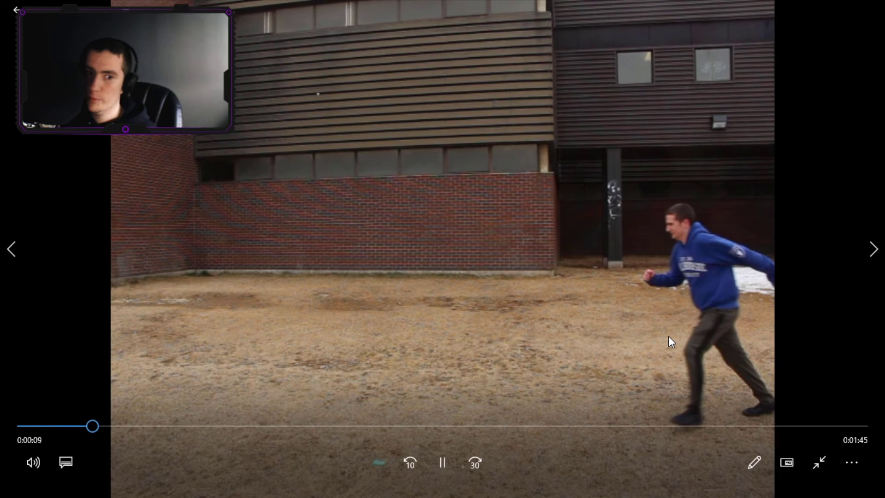
# Step: Skip ahead in the raw wide clip in the video player and review the opening seconds of HitFilm's portal wide composite shot
pyautogui.click(243, 429)
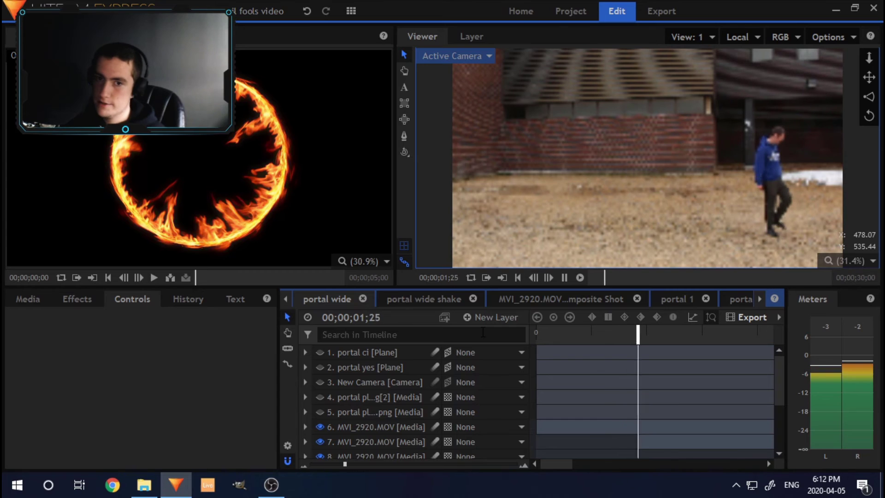
pyautogui.press('space')
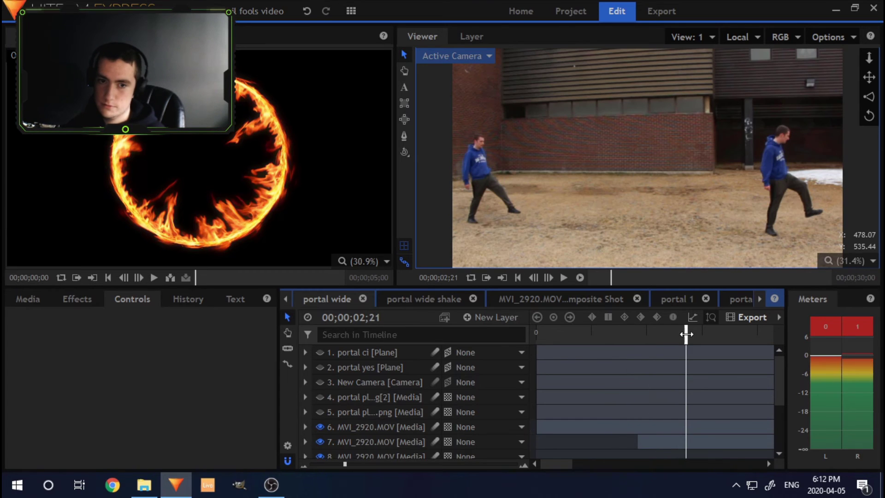
pyautogui.moveTo(686, 334); pyautogui.dragTo(648, 334)
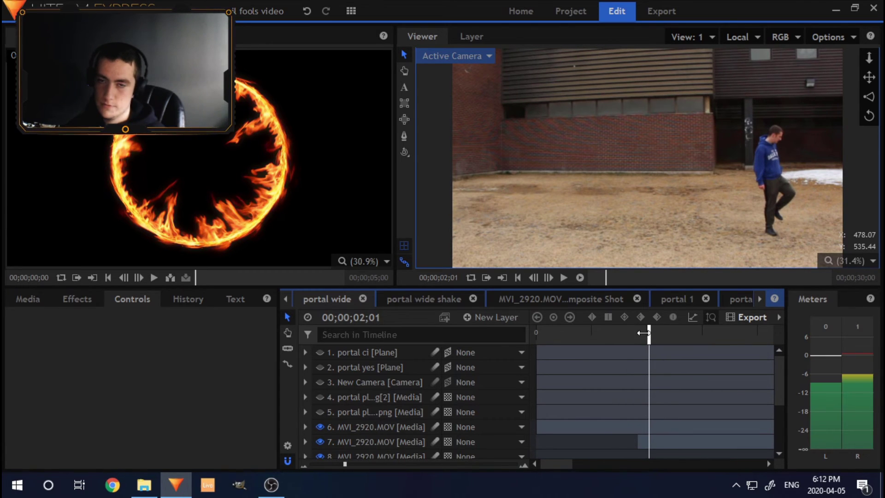
pyautogui.press('space')
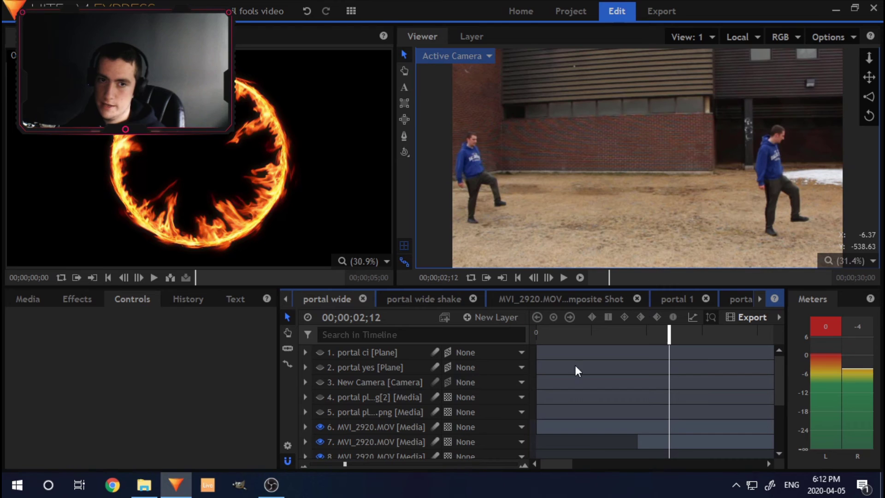
# Step: Inspect the Masks of layer 6 MVI_2920.MOV in portal wide and scrub between about 2;06 and 2;21
pyautogui.click(307, 427)
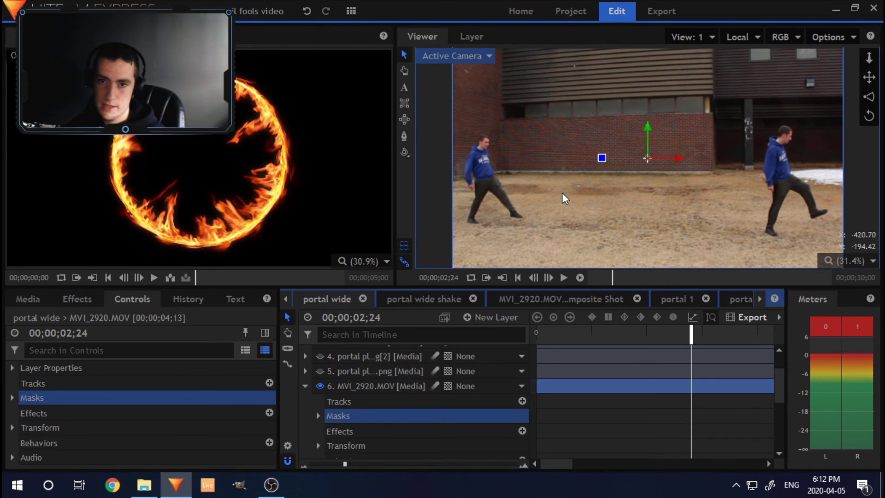
pyautogui.click(660, 335)
pyautogui.click(404, 70)
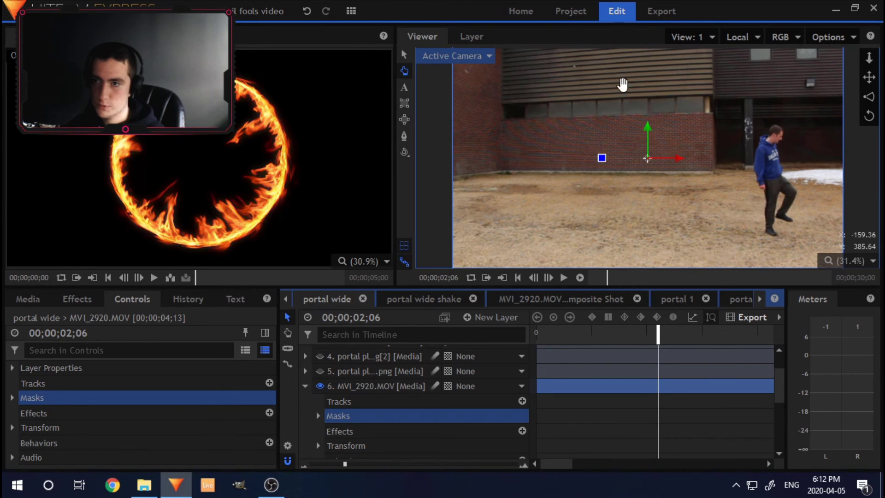
pyautogui.moveTo(658, 338); pyautogui.dragTo(680, 351)
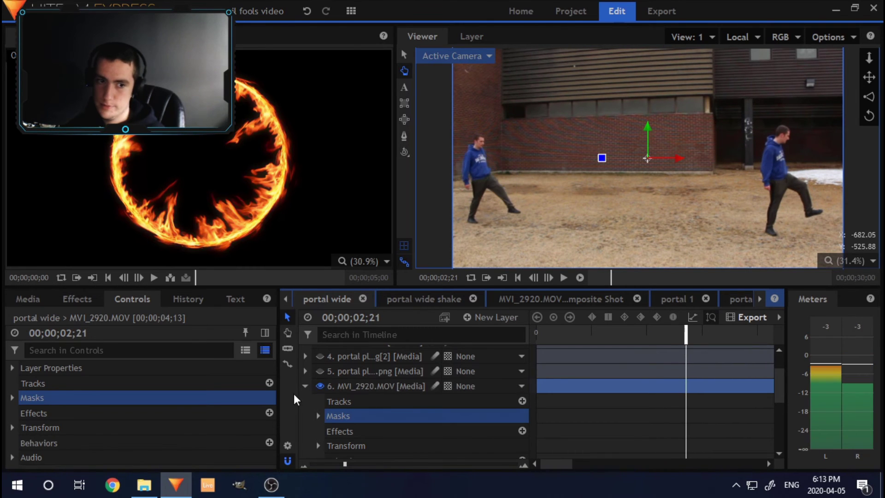
pyautogui.click(305, 387)
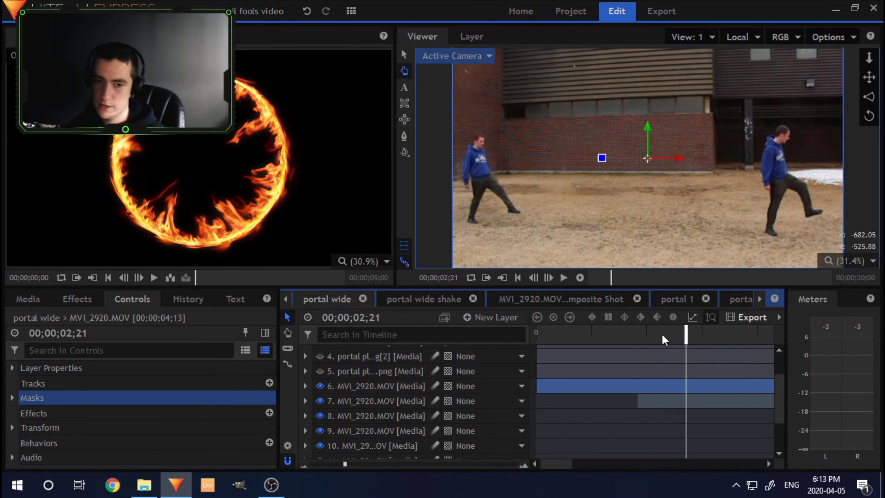
# Step: Play and scrub through portal wide to review the staggered MVI_2920.MOV layers up to about 11 seconds, and return to the start
pyautogui.moveTo(662, 336); pyautogui.dragTo(621, 343)
pyautogui.press('space')
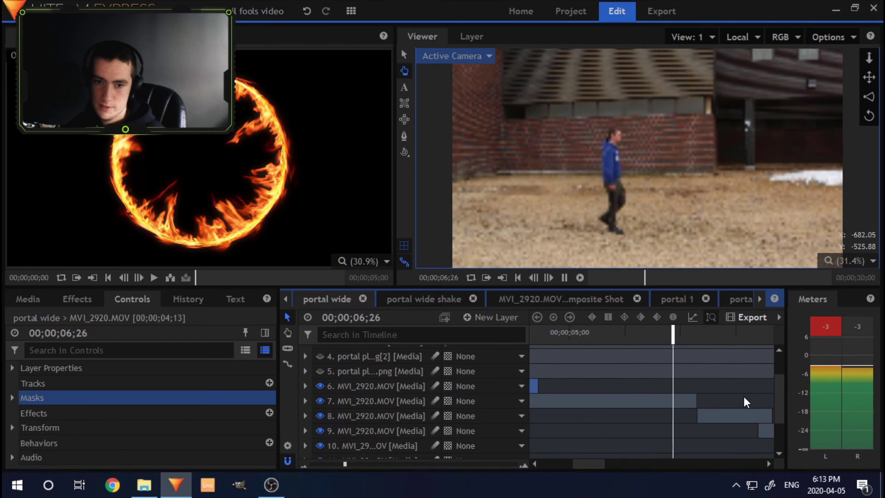
pyautogui.moveTo(712, 339); pyautogui.dragTo(553, 342)
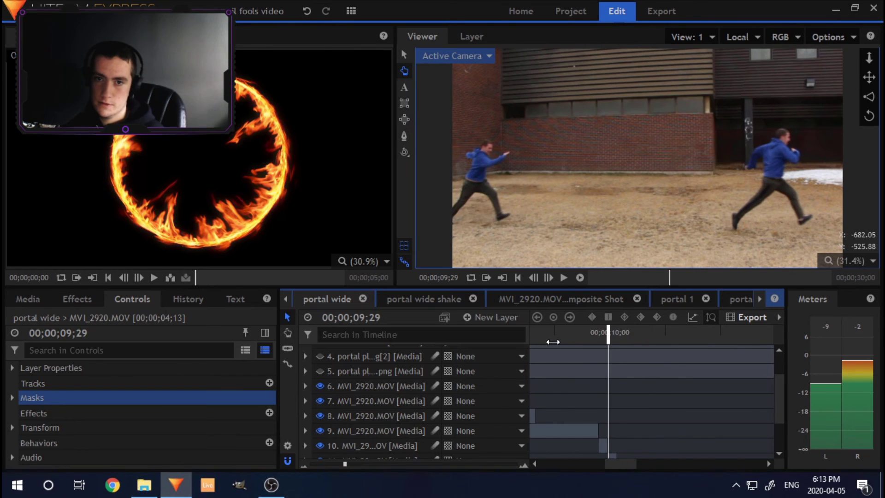
pyautogui.moveTo(608, 337); pyautogui.dragTo(585, 336)
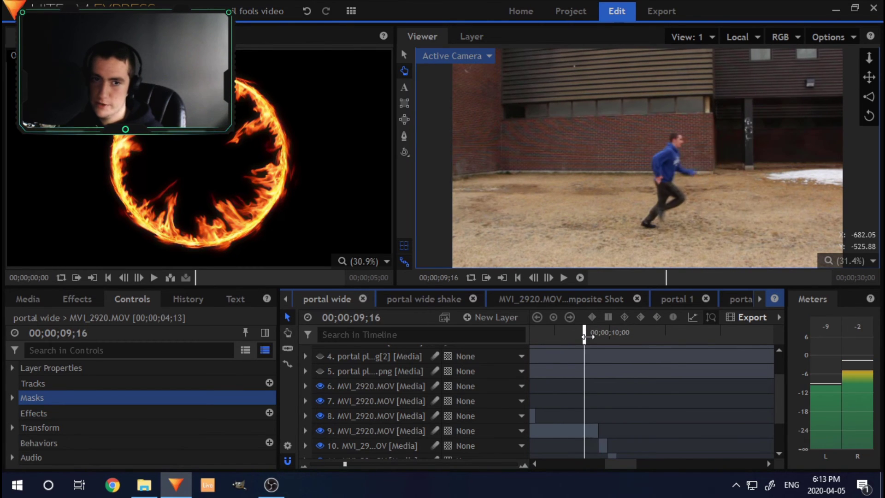
pyautogui.press('space')
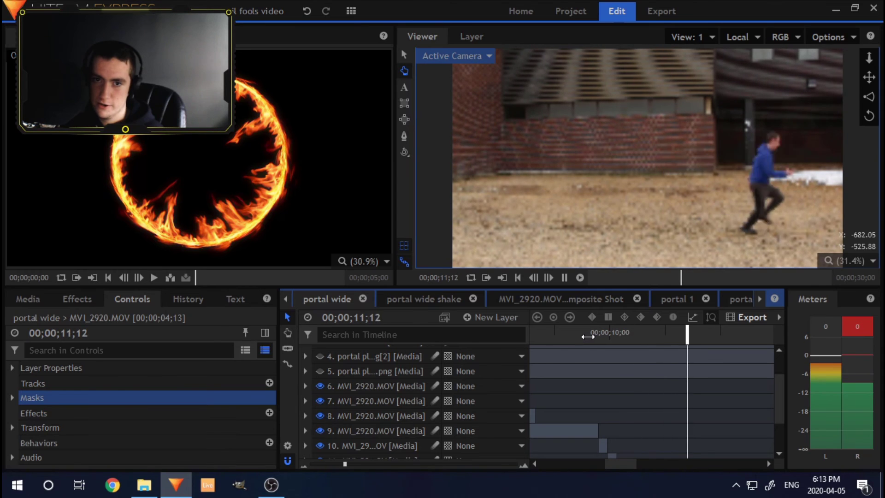
pyautogui.moveTo(595, 340); pyautogui.dragTo(323, 414)
pyautogui.scroll(1, 323, 414)
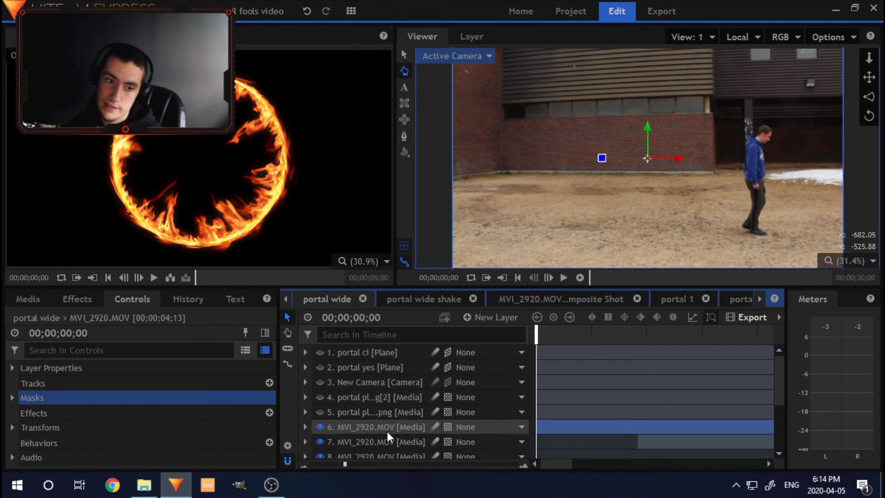
# Step: Scrub portal wide to 8;15, open Export Frame to save the current frame as a PNG image, and cancel without saving
pyautogui.moveTo(543, 339); pyautogui.dragTo(714, 355)
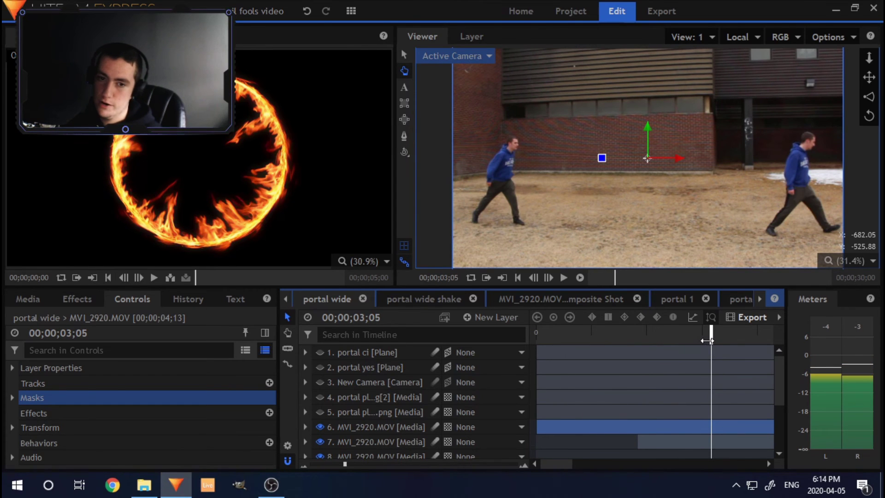
pyautogui.moveTo(712, 350); pyautogui.dragTo(732, 378)
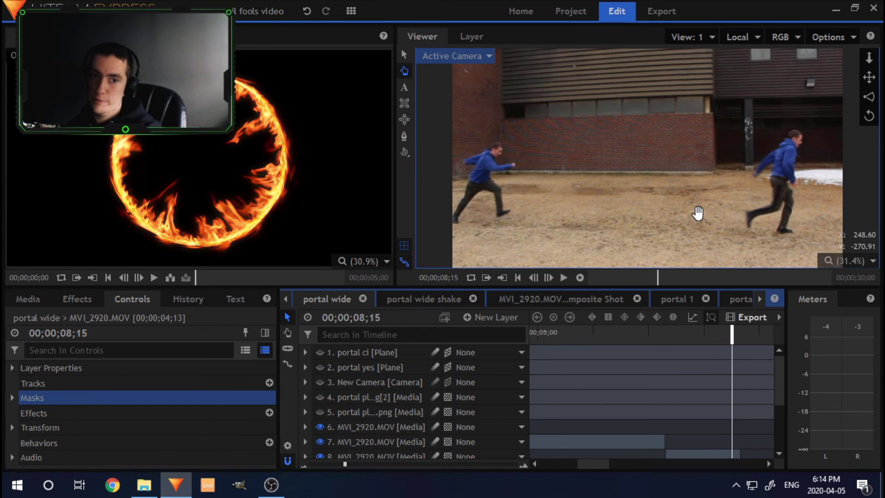
pyautogui.click(827, 37)
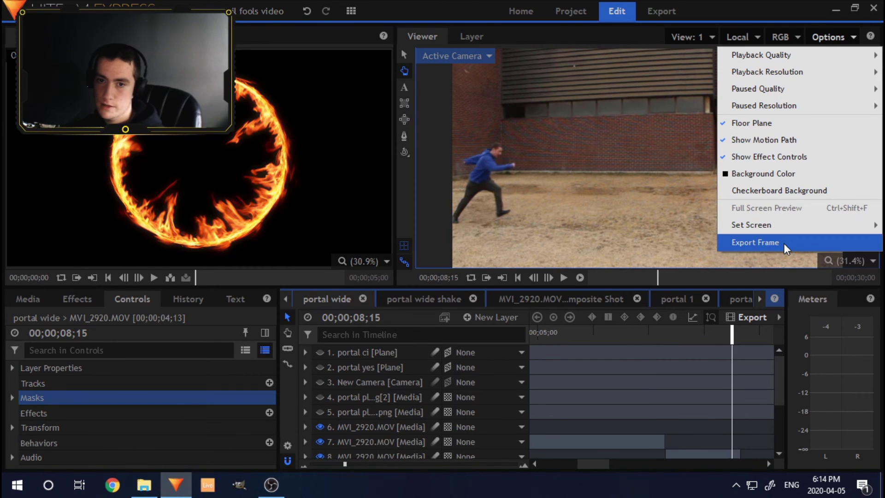
pyautogui.click(829, 35)
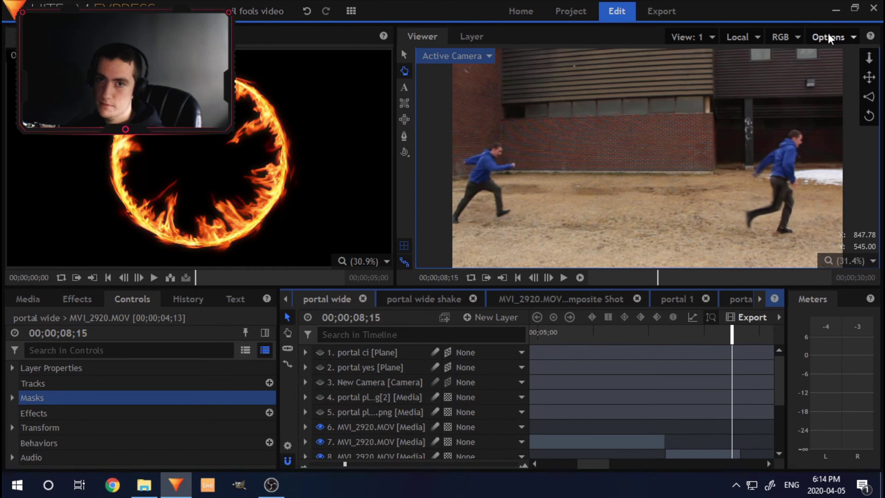
pyautogui.click(828, 36)
pyautogui.click(764, 242)
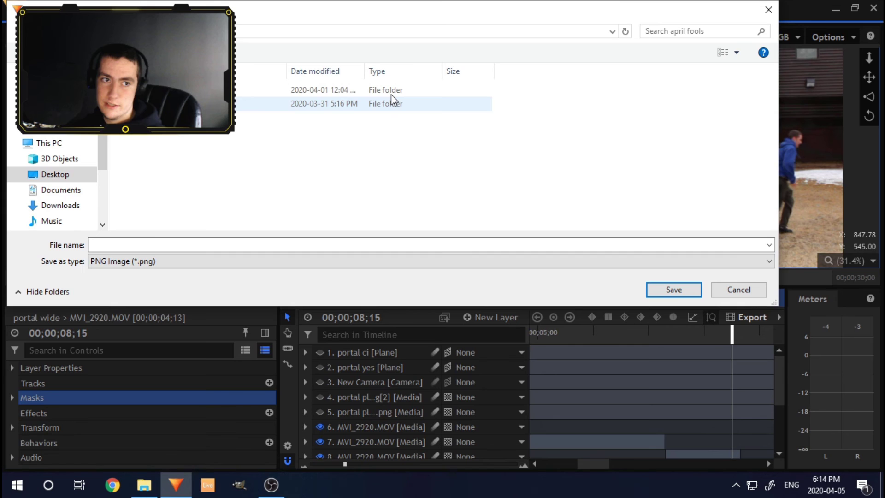
pyautogui.press('Escape')
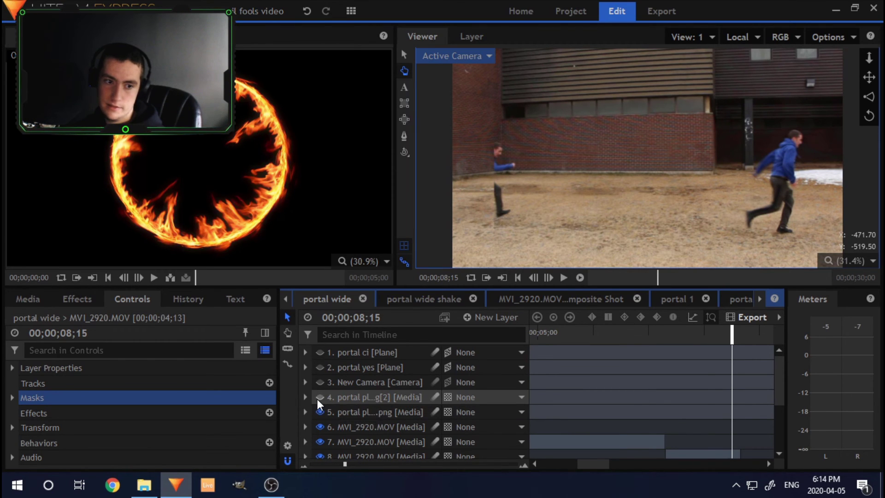
# Step: Make layers 1 to 5 of portal wide visible: both portal PNG plates, New Camera, portal yes and portal ci, with the playhead at the start
pyautogui.click(318, 398)
pyautogui.moveTo(317, 399)
pyautogui.mouseDown()
pyautogui.moveTo(317, 411)
pyautogui.moveTo(319, 401)
pyautogui.mouseUp()
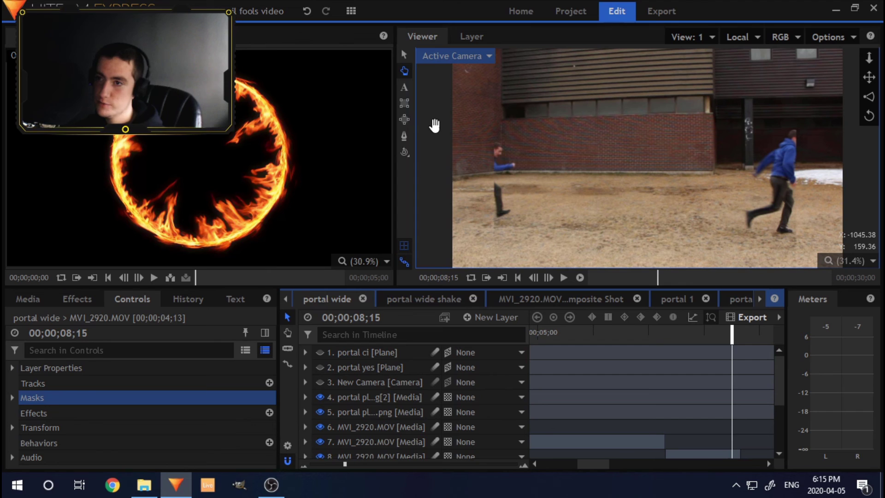
pyautogui.press('Home')
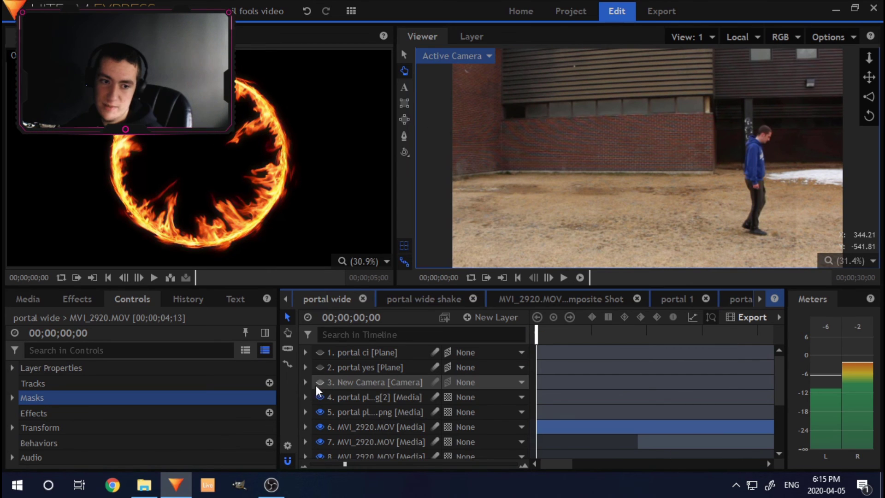
pyautogui.click(320, 383)
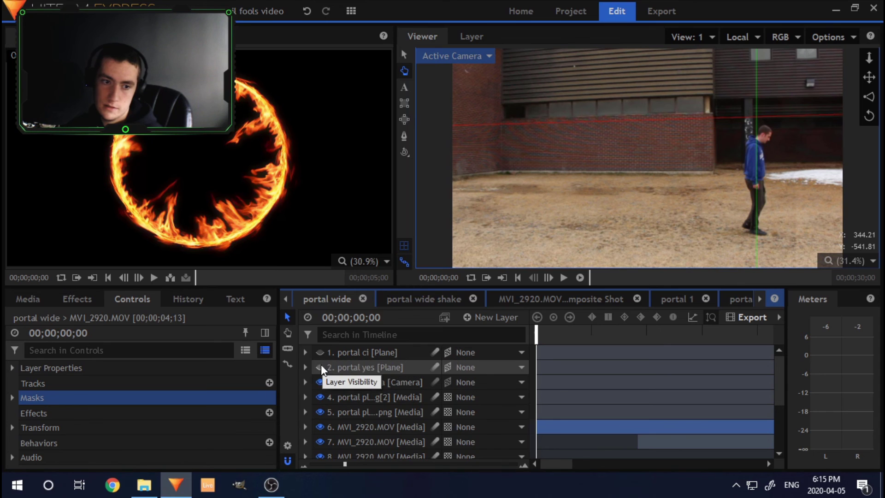
pyautogui.click(321, 365)
pyautogui.click(320, 352)
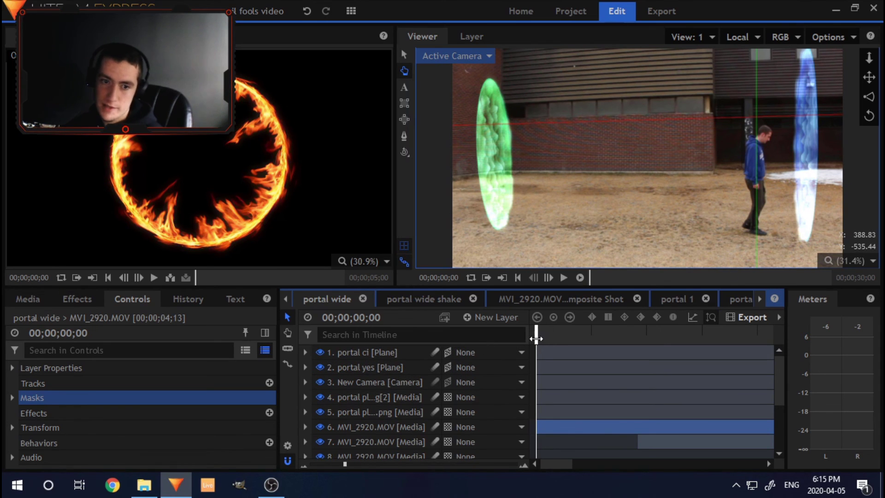
# Step: Play portal wide from the start to about 11;04, pausing along the way to examine the actor's passes through the green and blue portals
pyautogui.press('space')
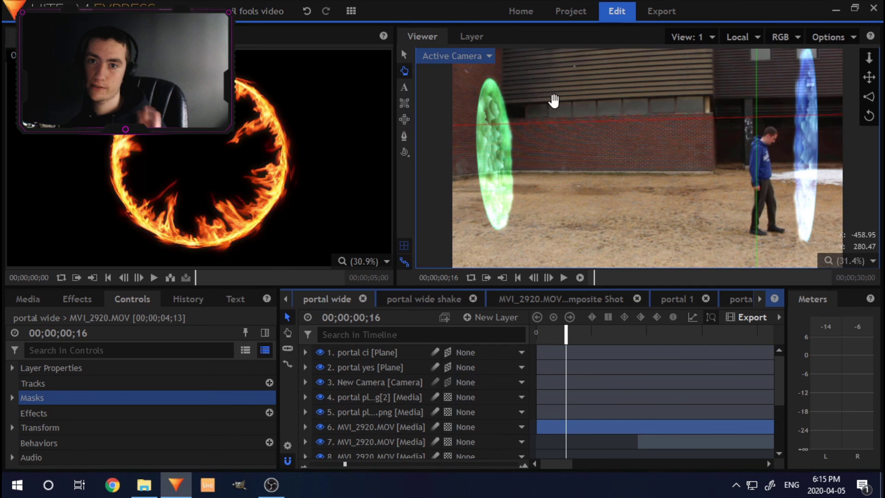
pyautogui.press('space')
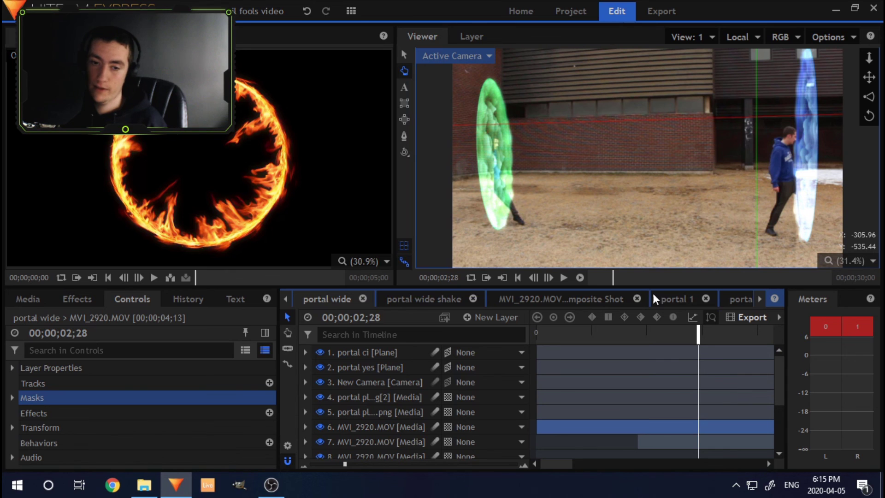
pyautogui.press('space')
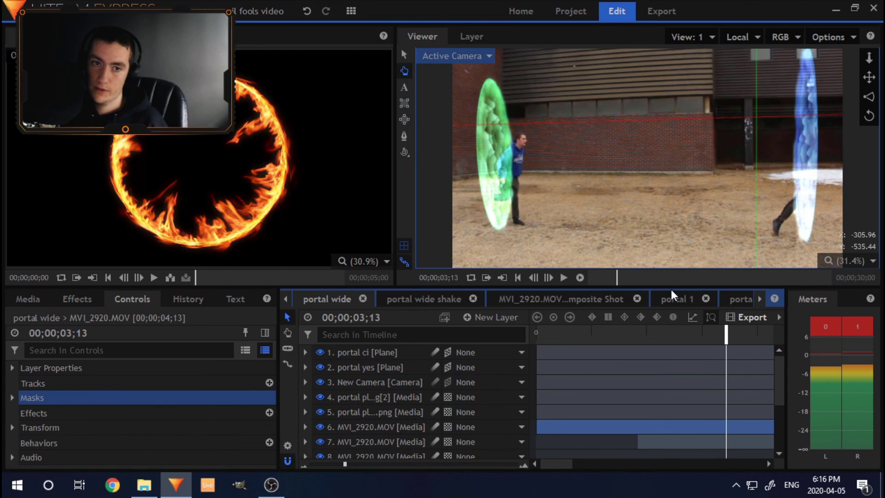
pyautogui.press('space')
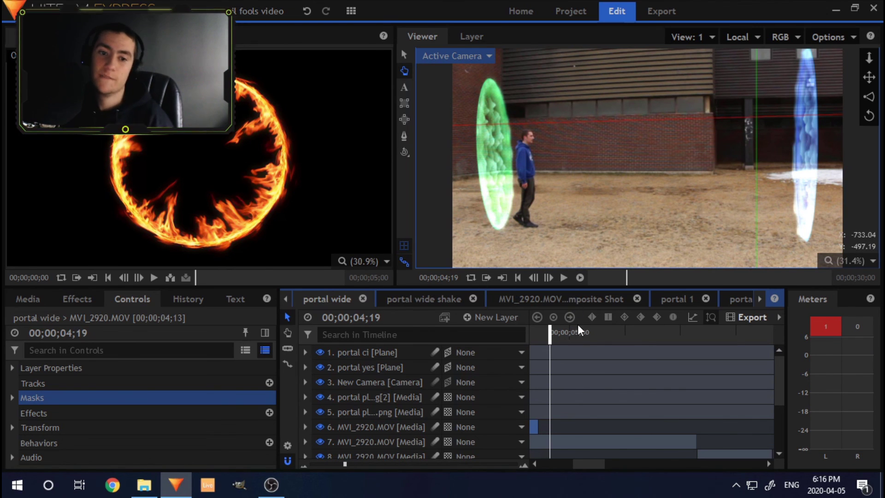
pyautogui.press('space')
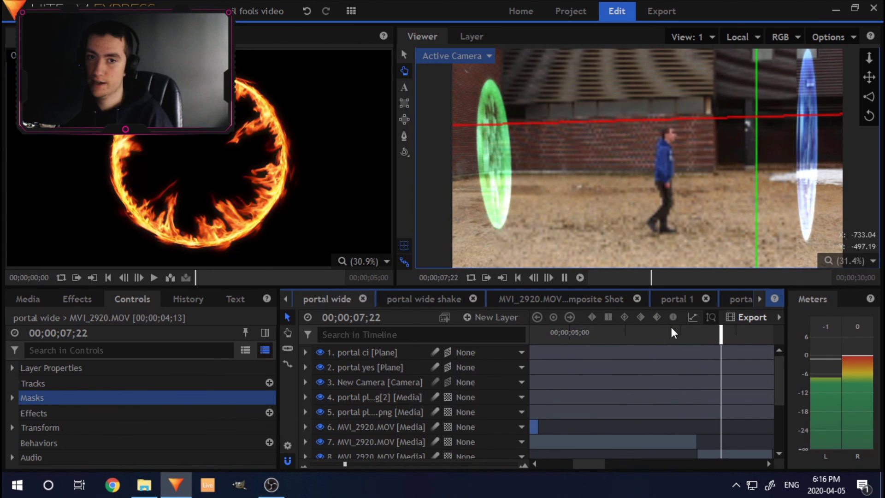
pyautogui.press('space')
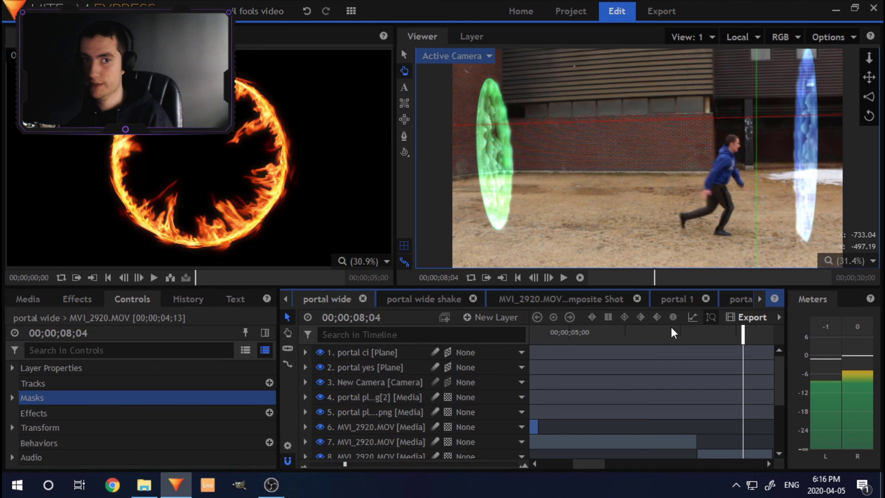
pyautogui.press('space')
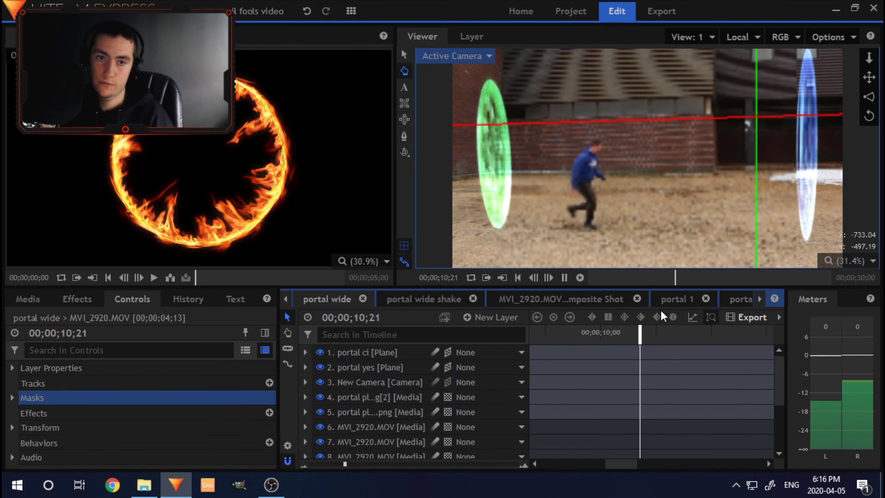
pyautogui.press('space')
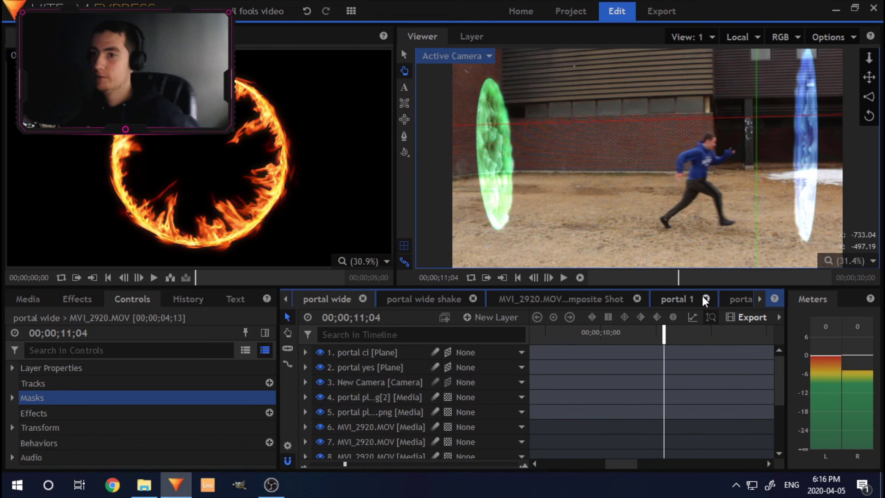